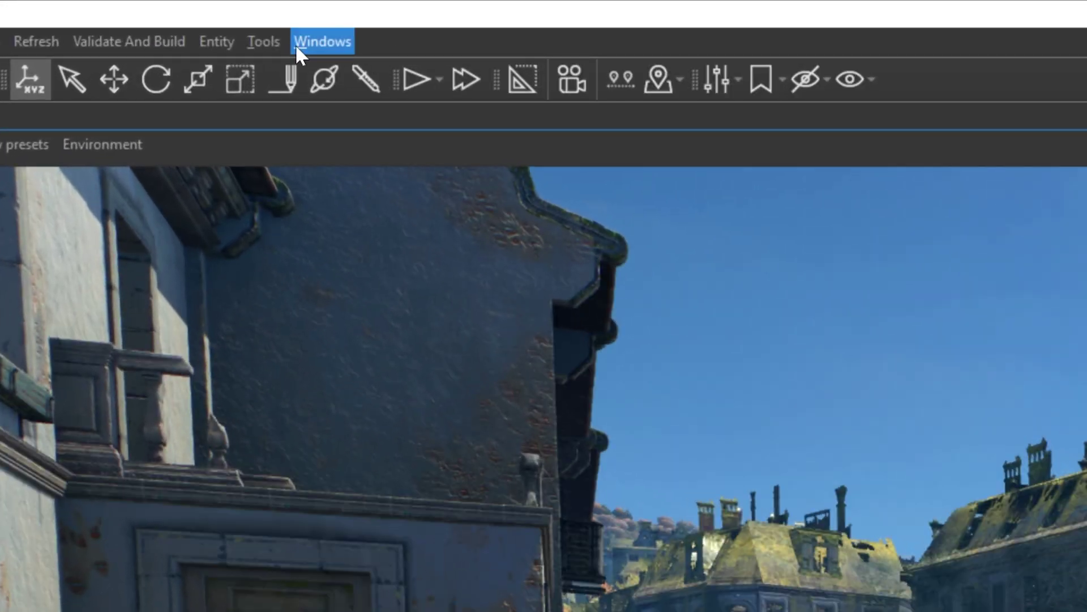
Open the Prefab Browser and view the street_atlas and plants_atlas prefabs.
click(219, 24)
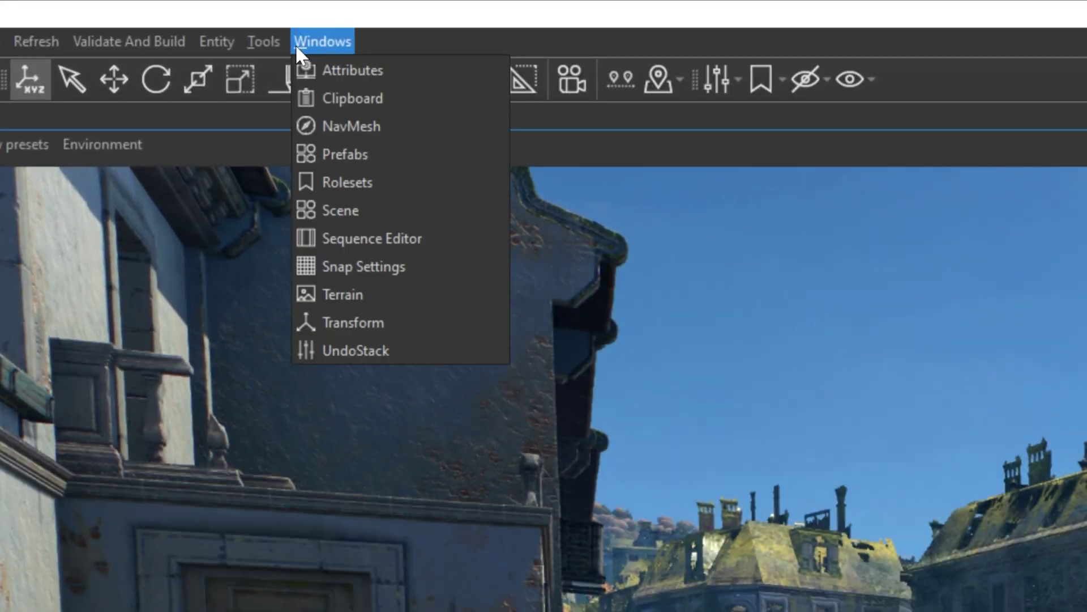
click(326, 151)
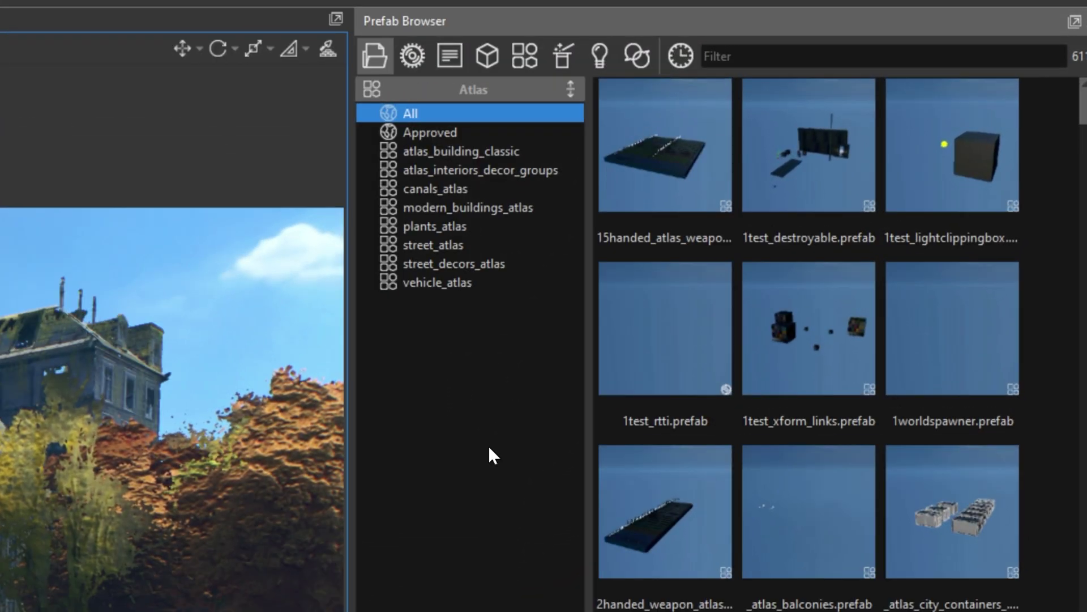
click(438, 245)
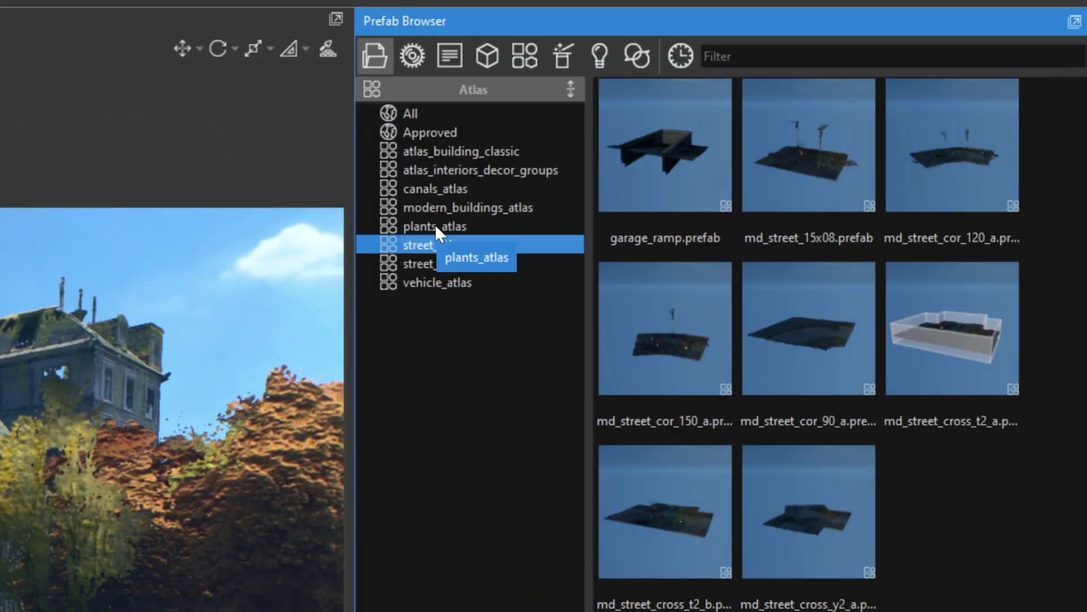
click(435, 224)
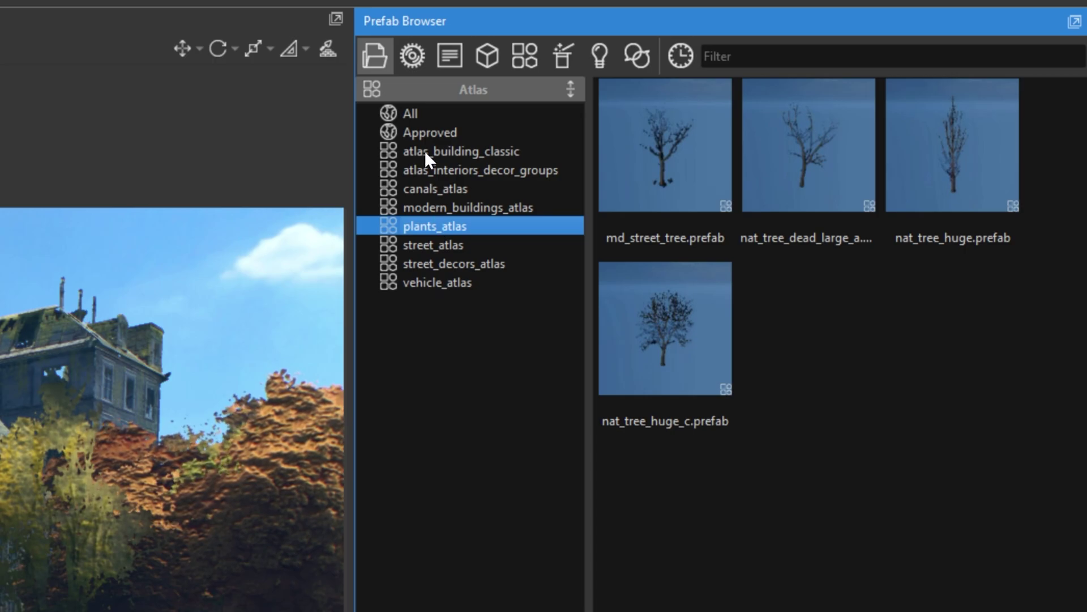
Show all atlases, expand the prefabs folder, and list the modern_streets prefabs.
click(408, 114)
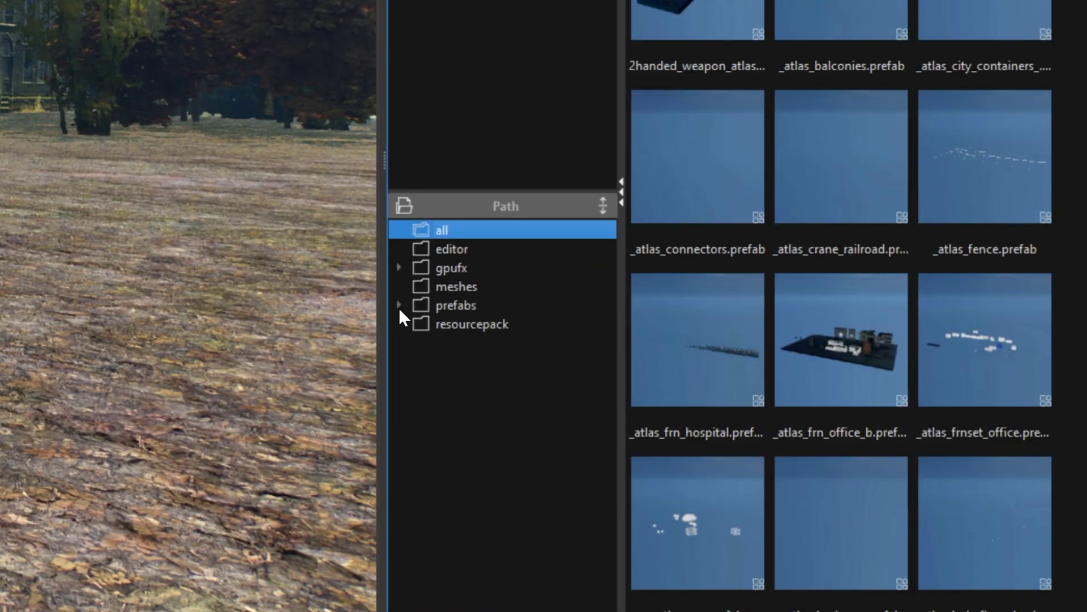
click(399, 305)
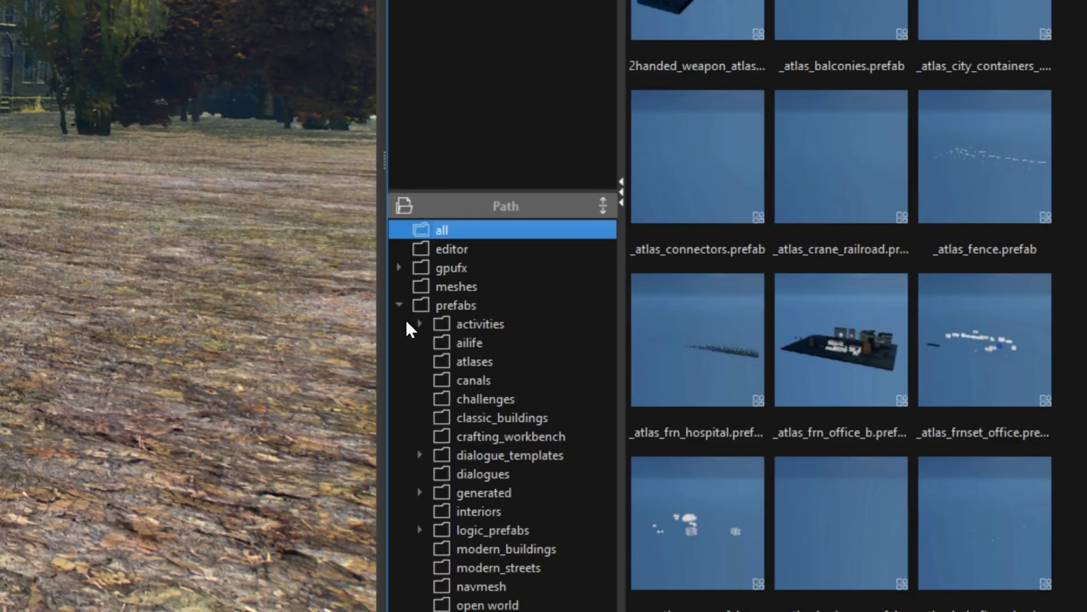
click(480, 512)
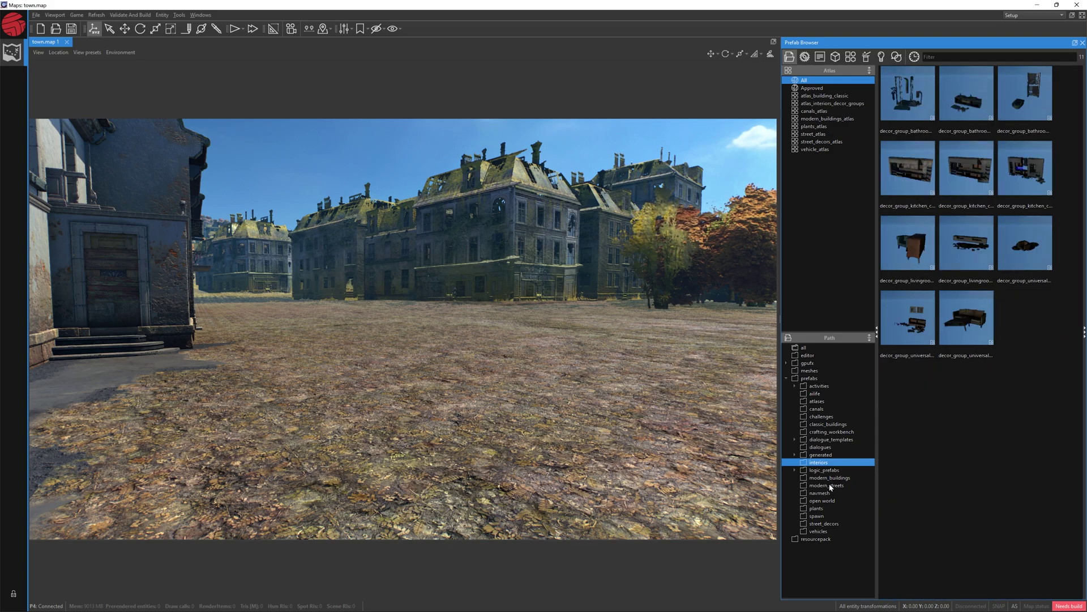
click(830, 485)
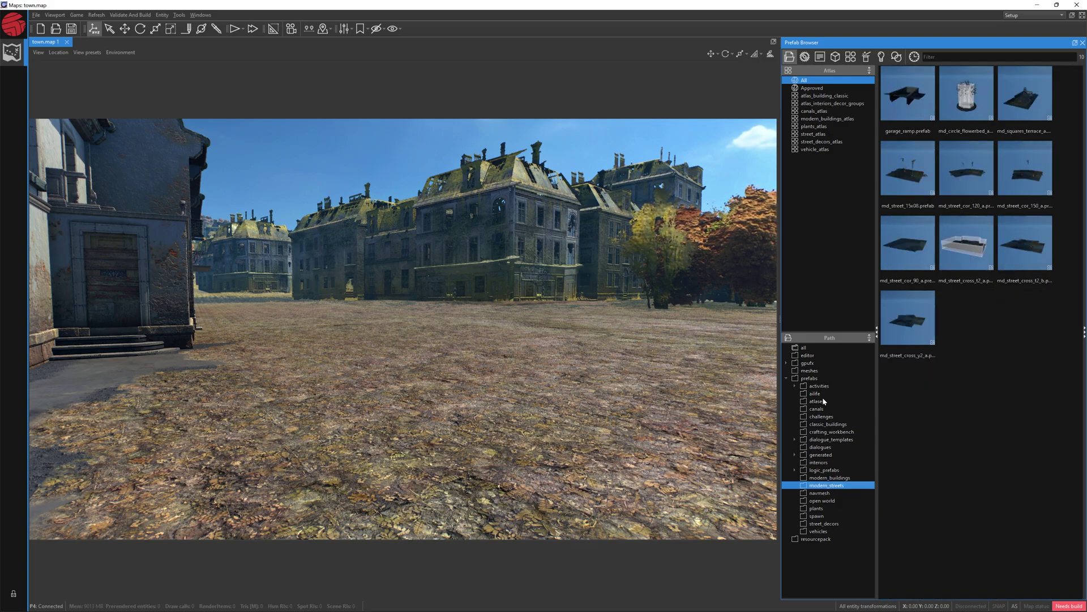
Filter all assets for 'tent' meshes and select pa_pk_tent_a.msh.
click(804, 348)
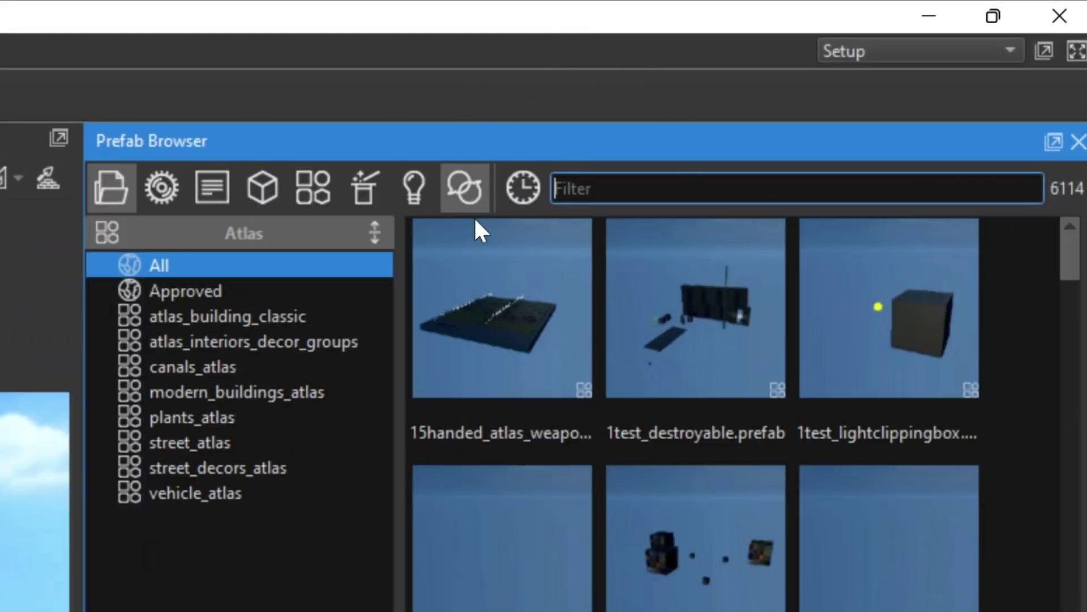
text(tent)
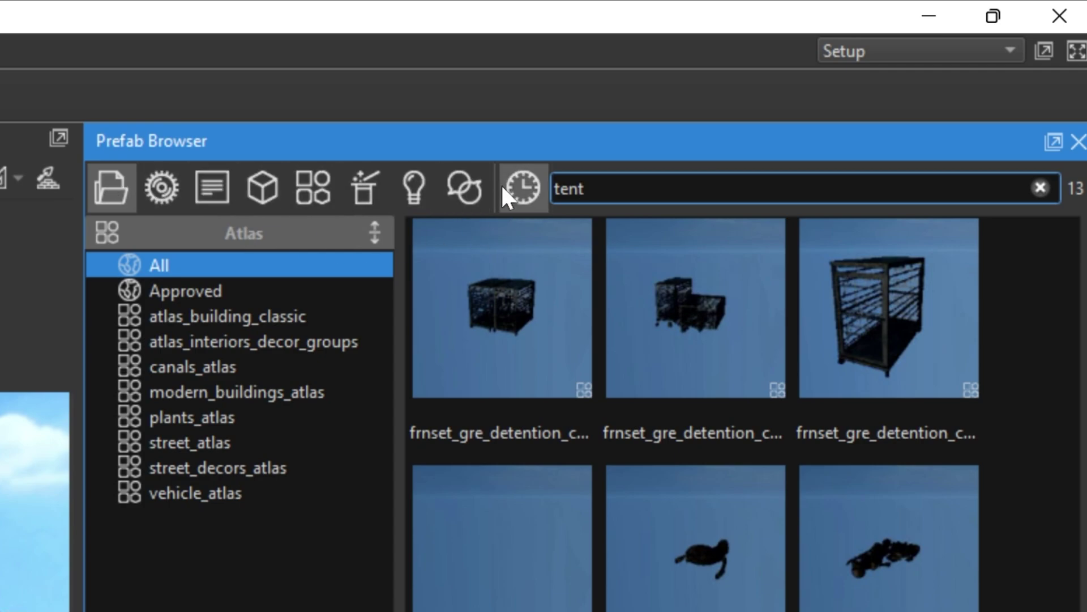
click(263, 180)
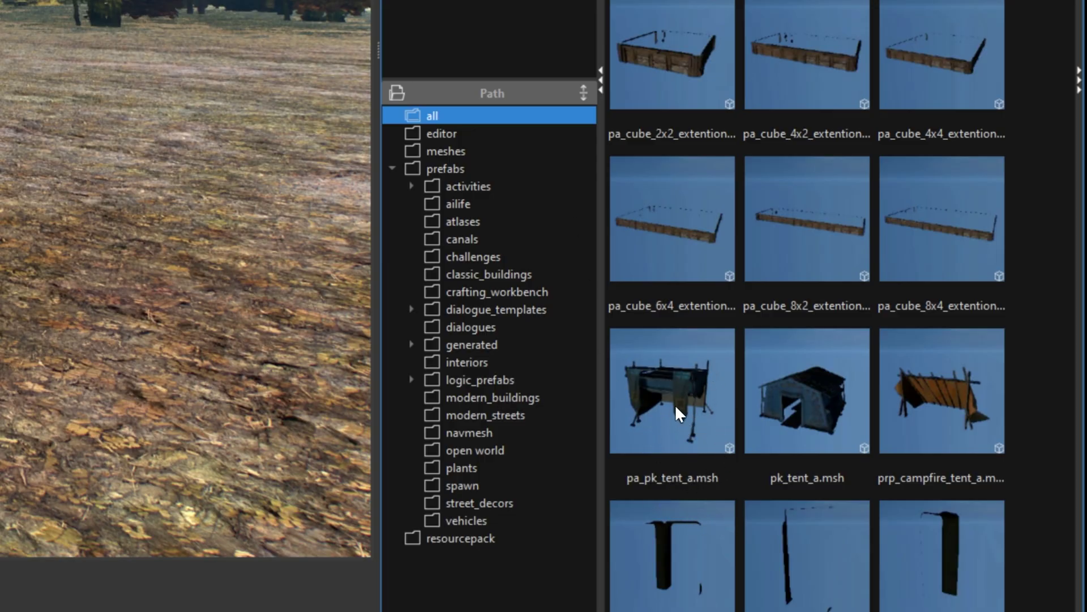
click(682, 415)
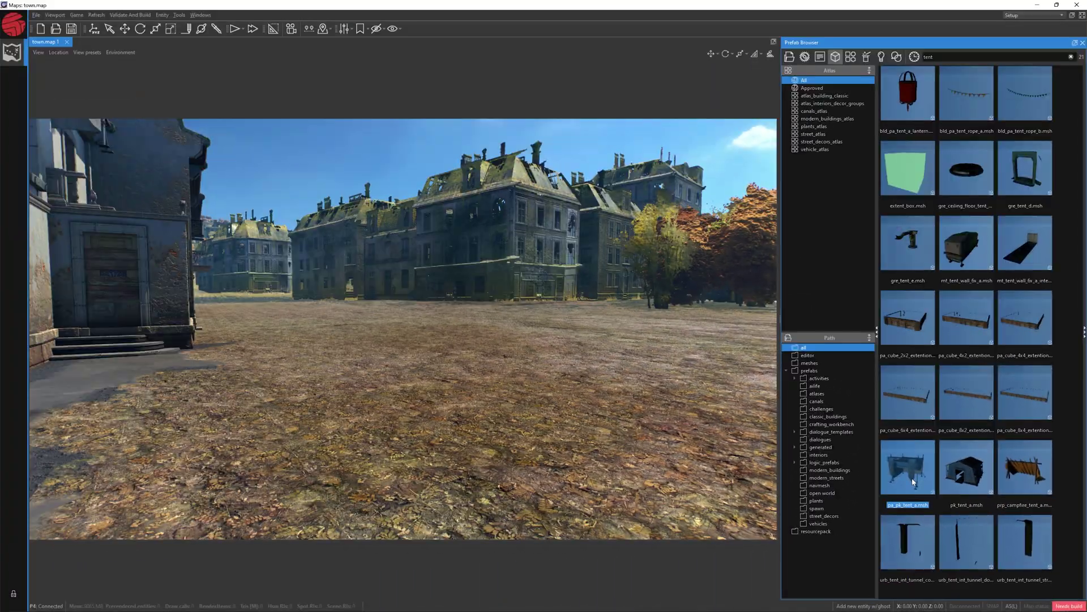
Drag pa_pk_tent_a into the open square and place a wooden_crate_a beside it.
drag(871, 461, 439, 438)
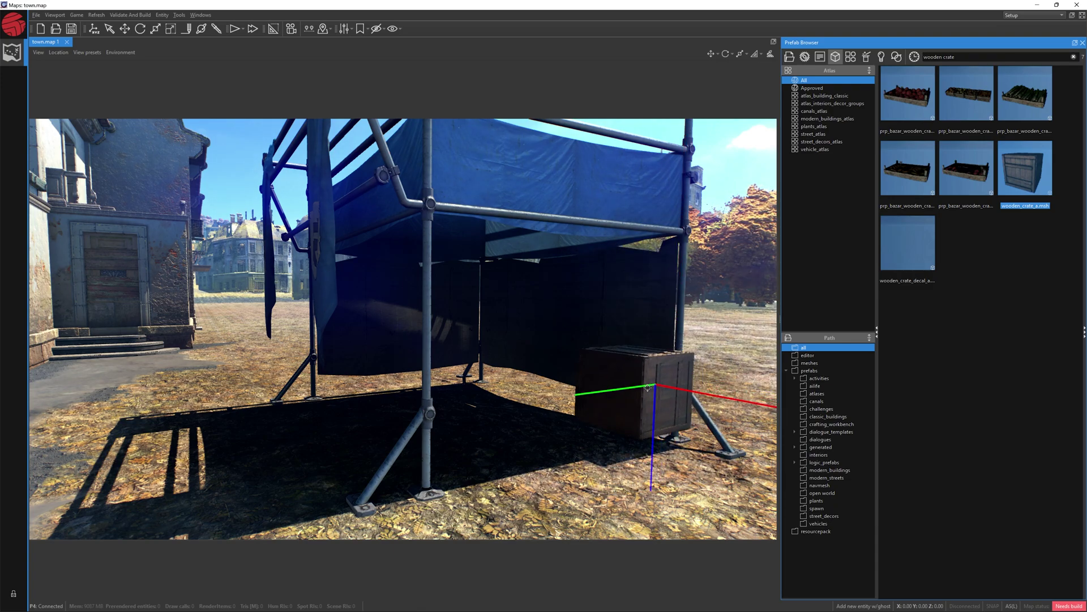
click(606, 465)
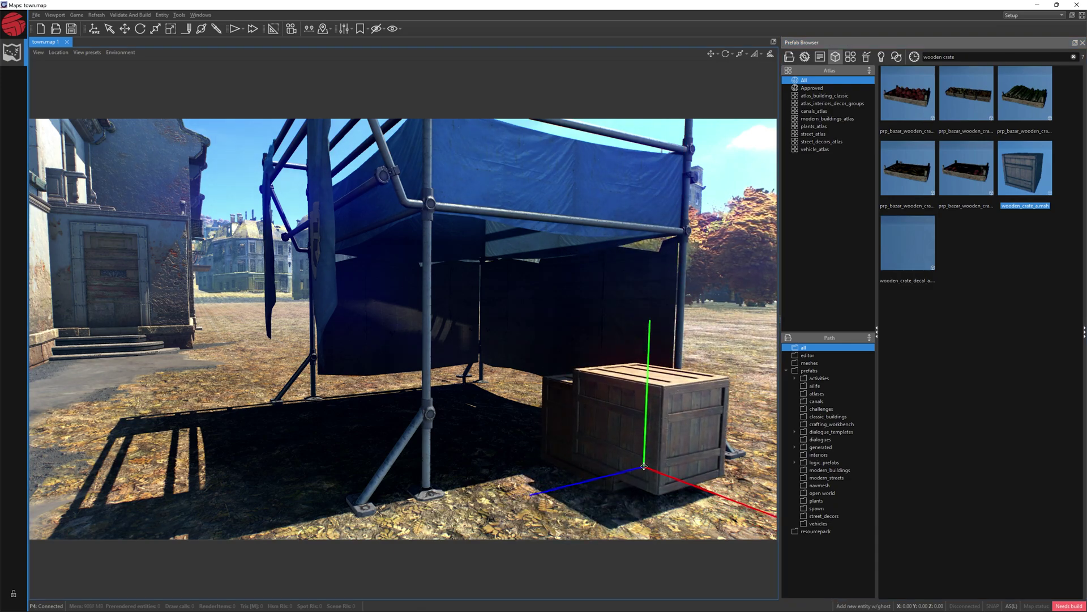
Stop placing crates and open the Scene panel.
key(Escape)
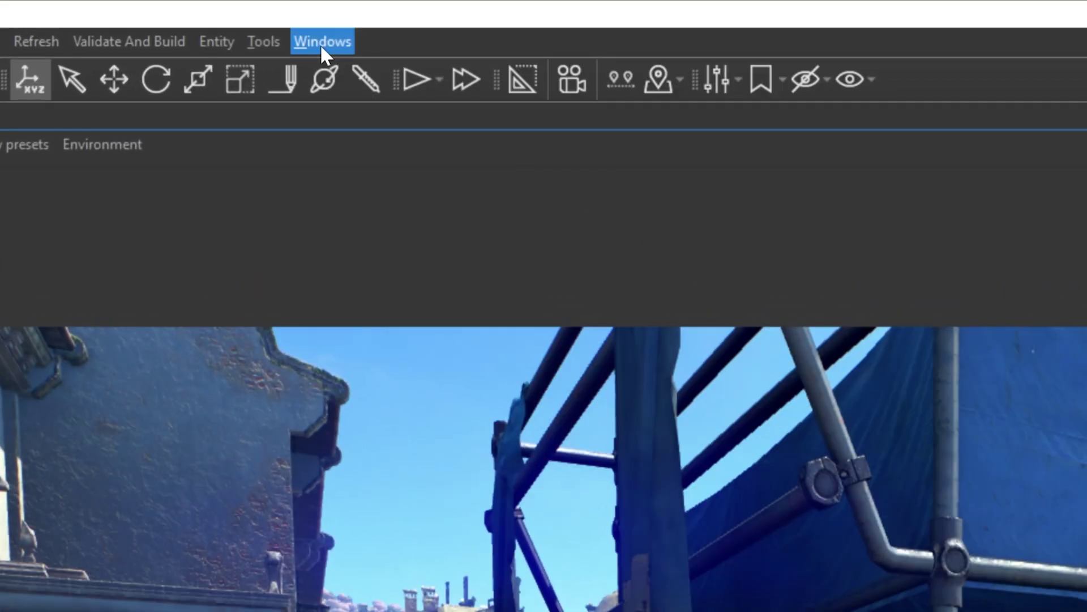
click(201, 15)
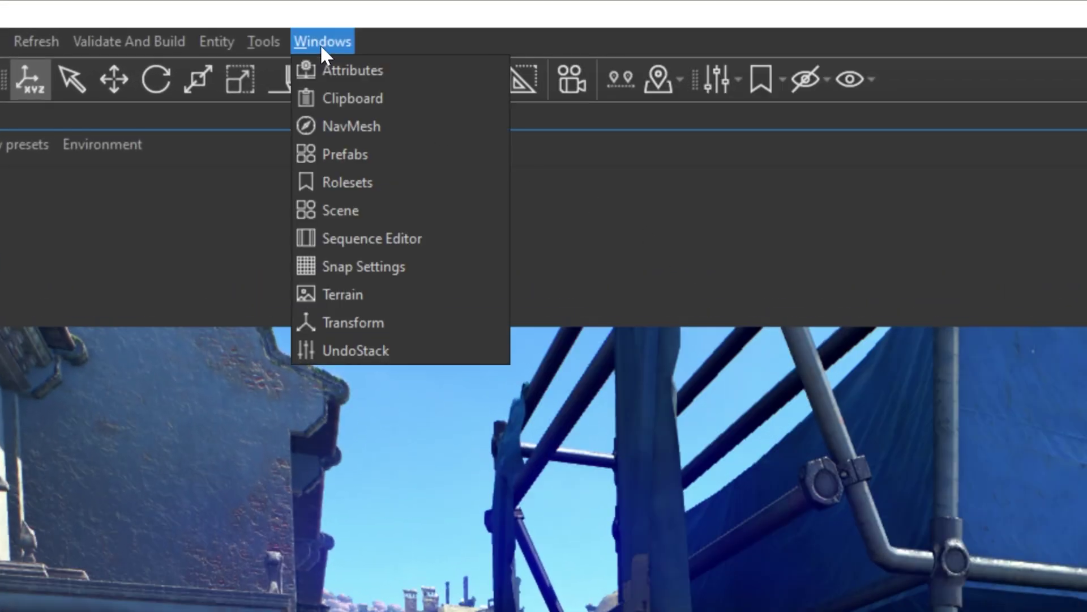
click(338, 210)
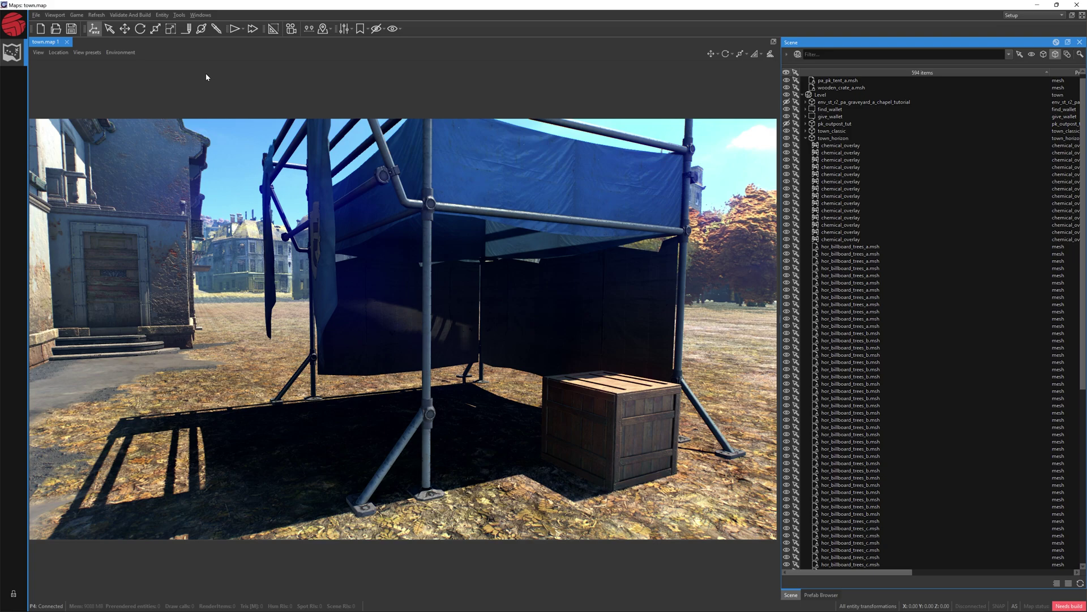
scroll(864, 161, up, 1)
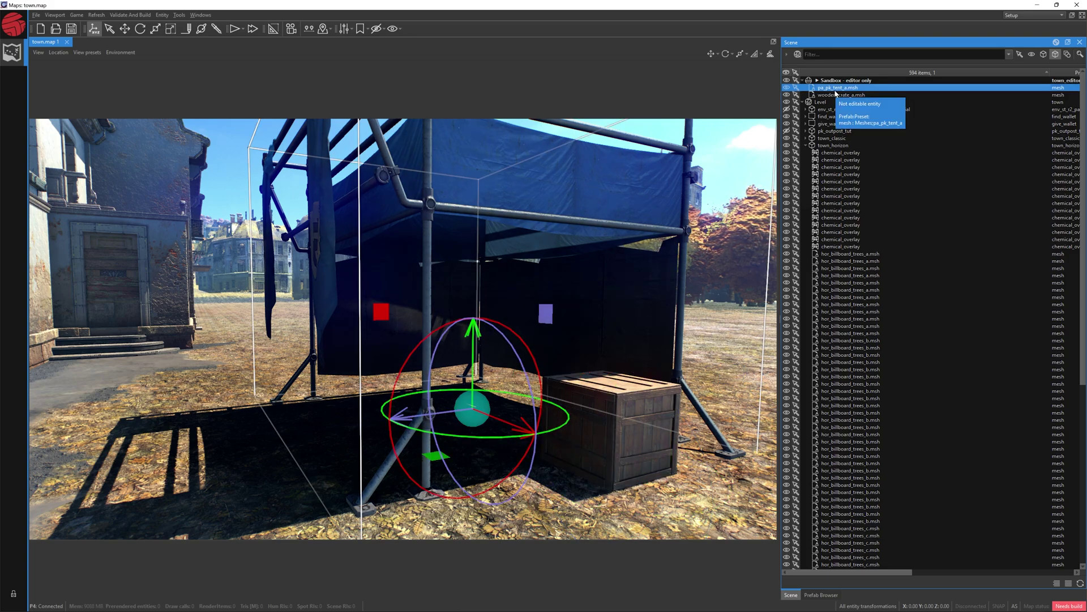
Select the wooden_crate_a and pa_pk_tent_a rows in the Scene list.
click(597, 390)
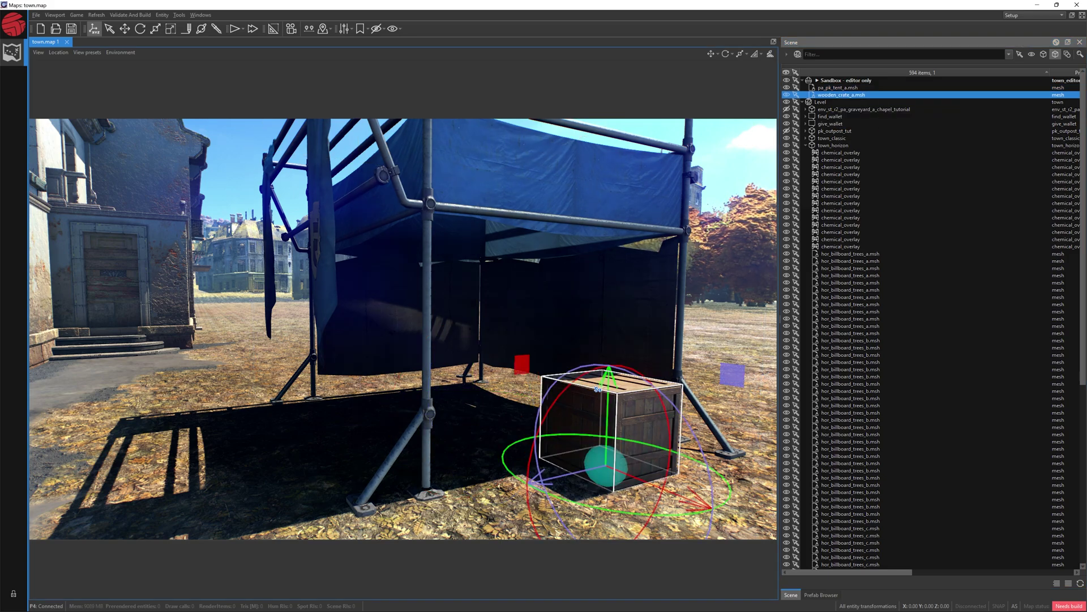
click(485, 171)
click(612, 400)
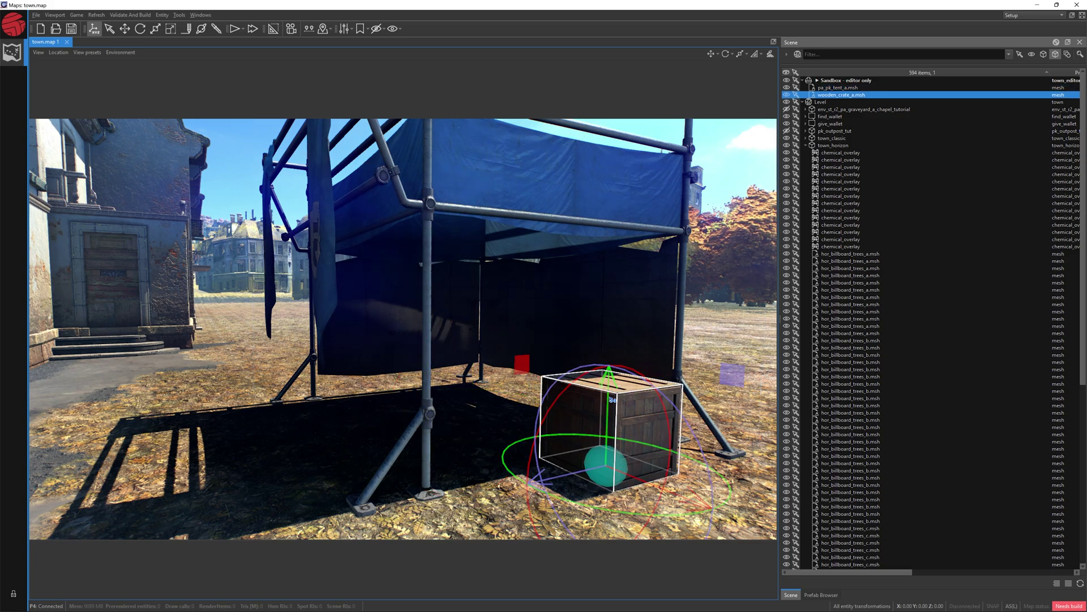
click(465, 165)
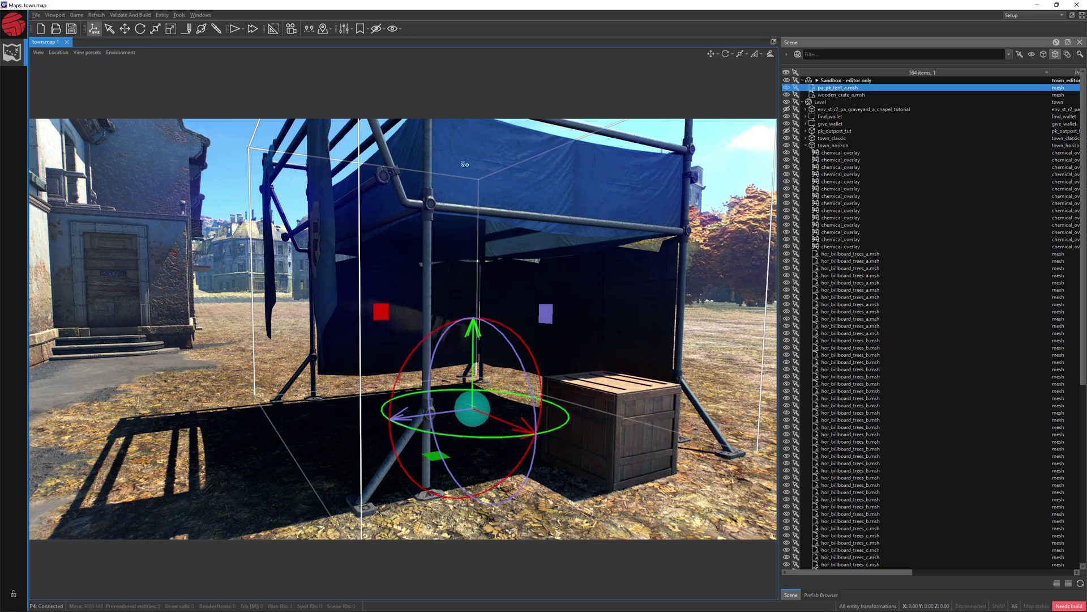
Try selecting the tent and crate, then switch to the select-only tool.
key(Escape)
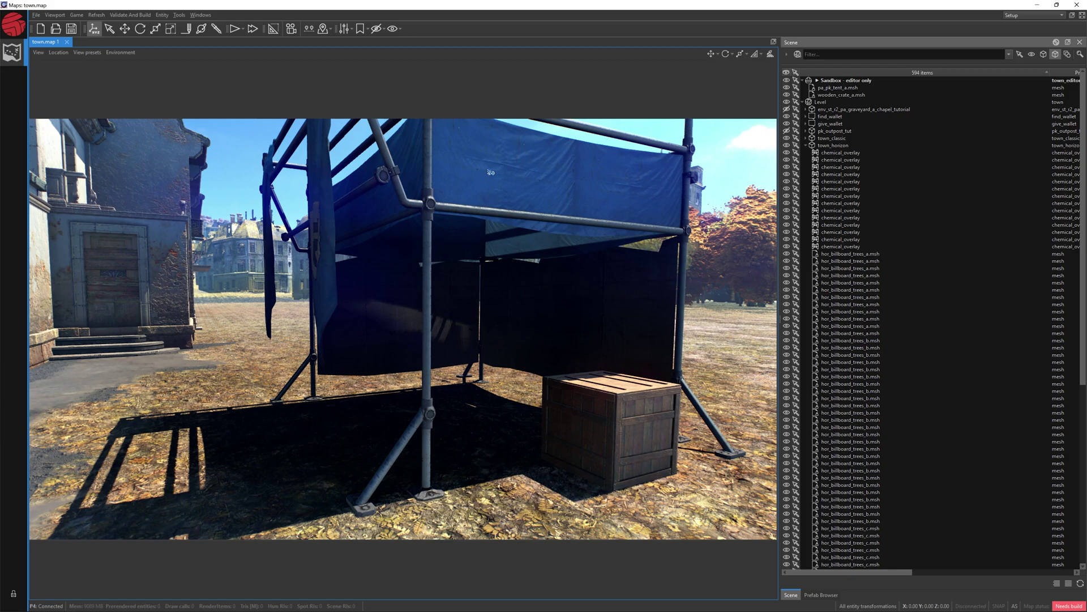
click(490, 171)
click(629, 410)
click(511, 202)
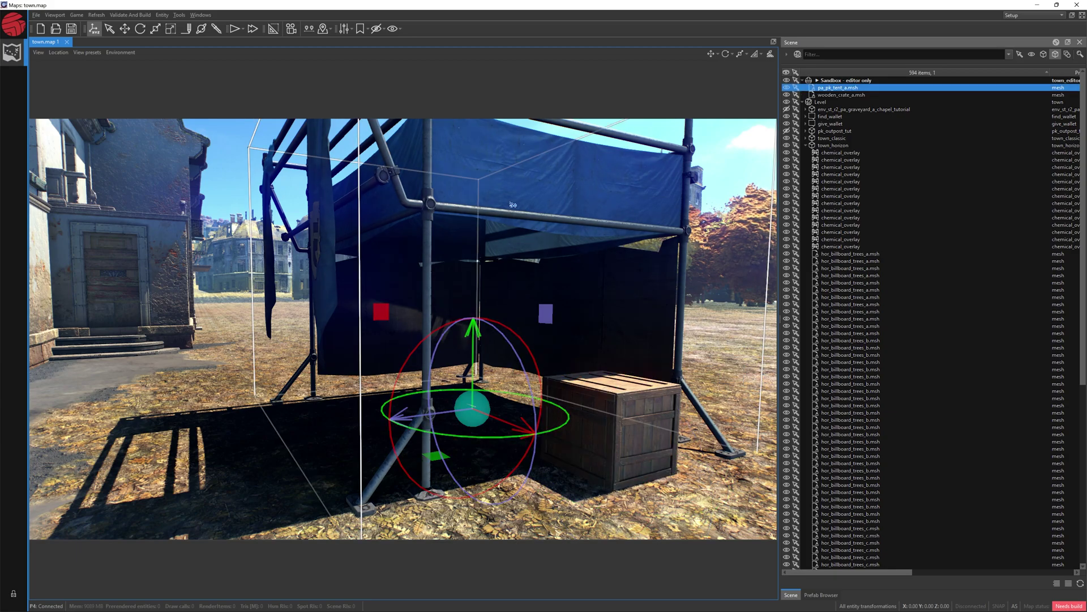
key(Escape)
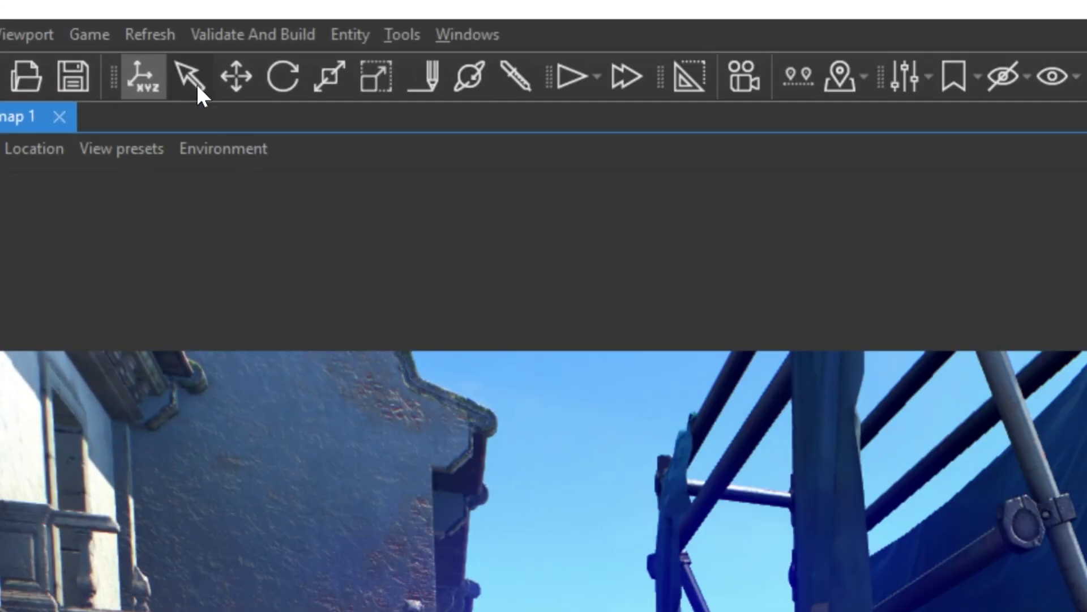
click(111, 30)
Select wooden_crate_a alone, then add pa_pk_tent_a to the selection.
click(522, 191)
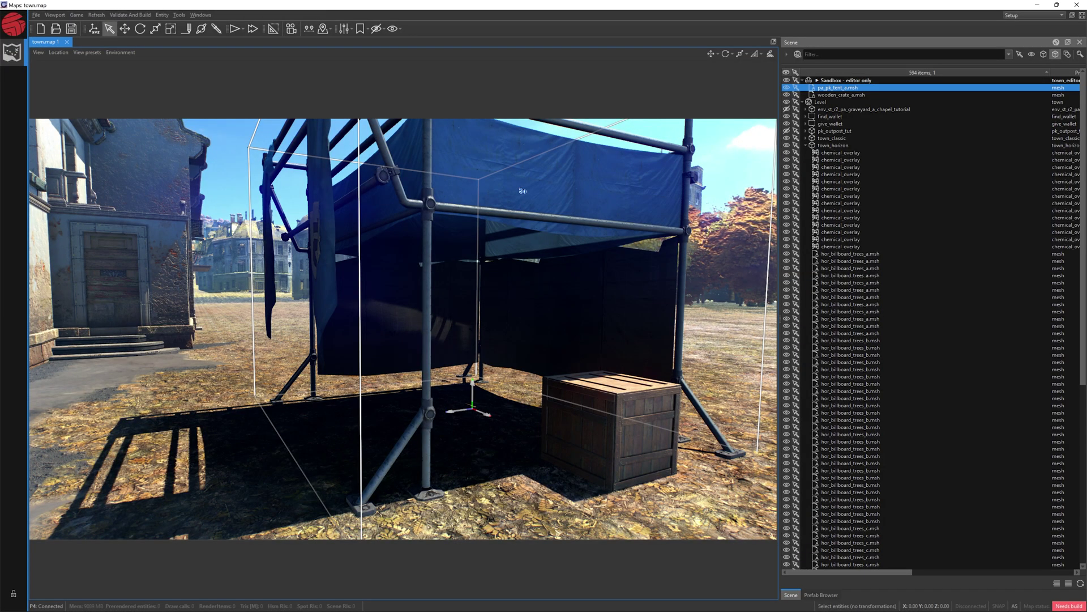
click(616, 393)
click(513, 191)
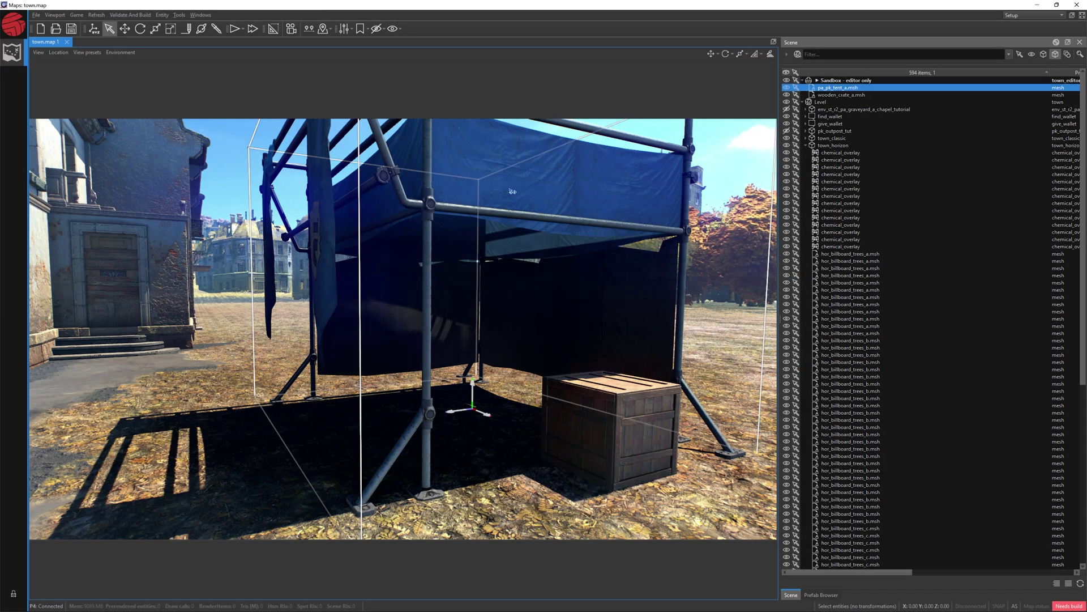
click(615, 400)
click(538, 184)
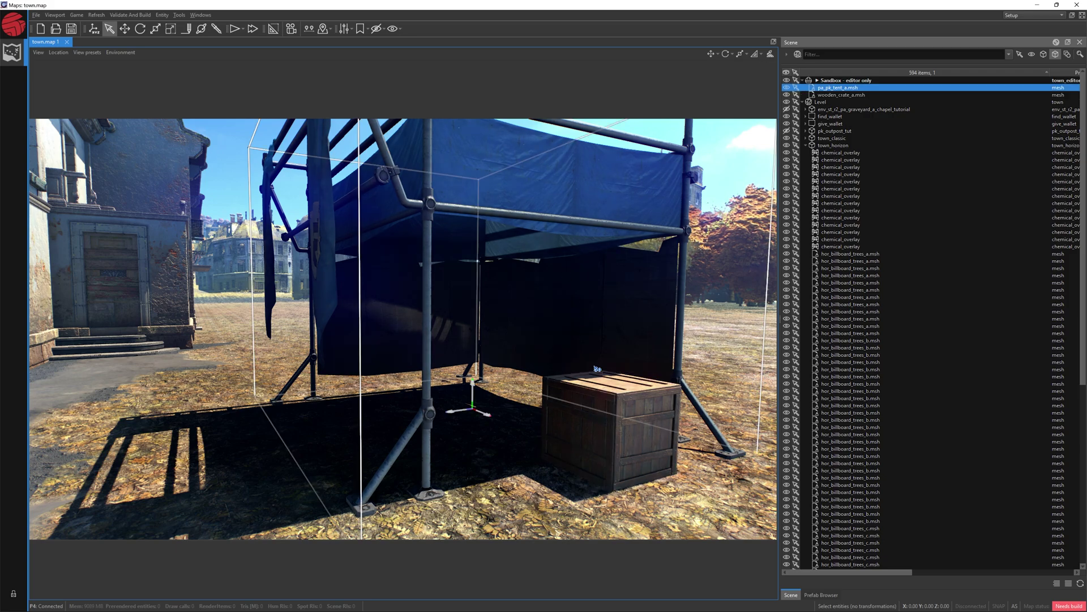
click(598, 375)
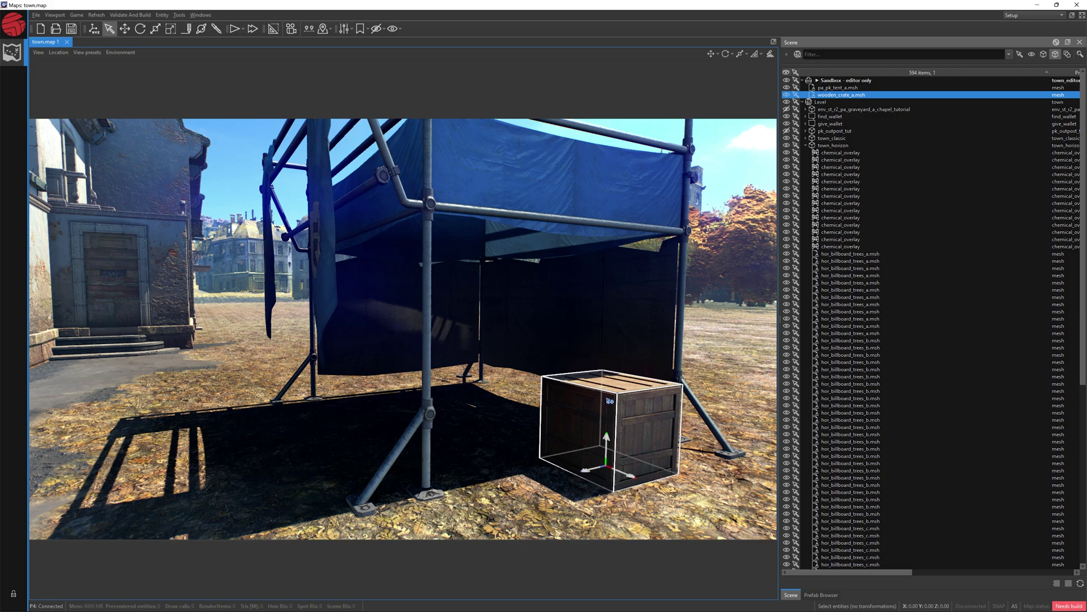
ctrl+click(518, 190)
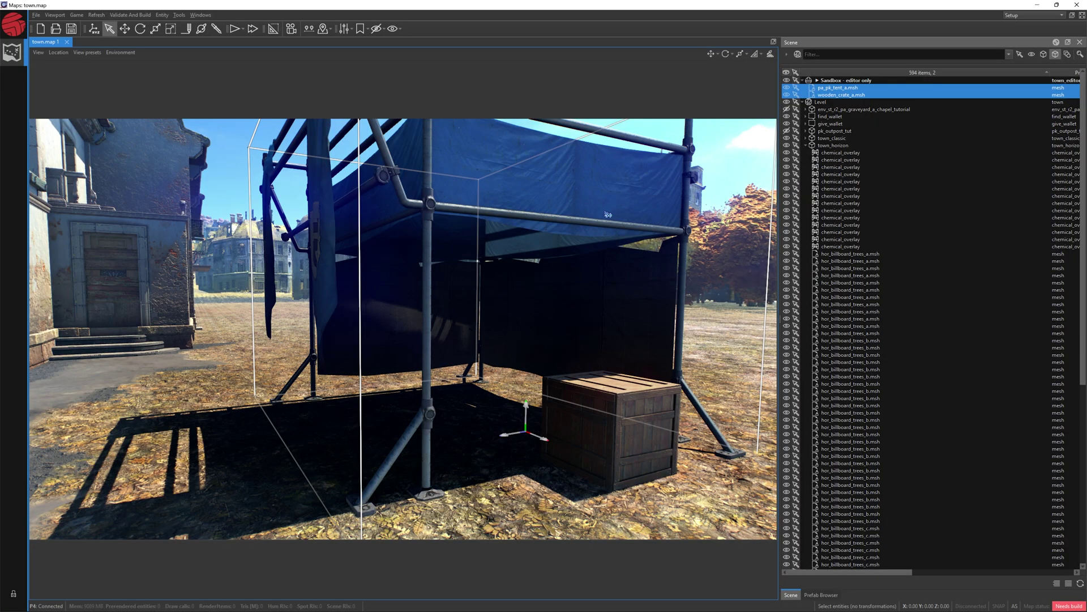
Select only the wooden crate and switch to the Move tool.
middle_drag(607, 214, 538, 238)
click(467, 325)
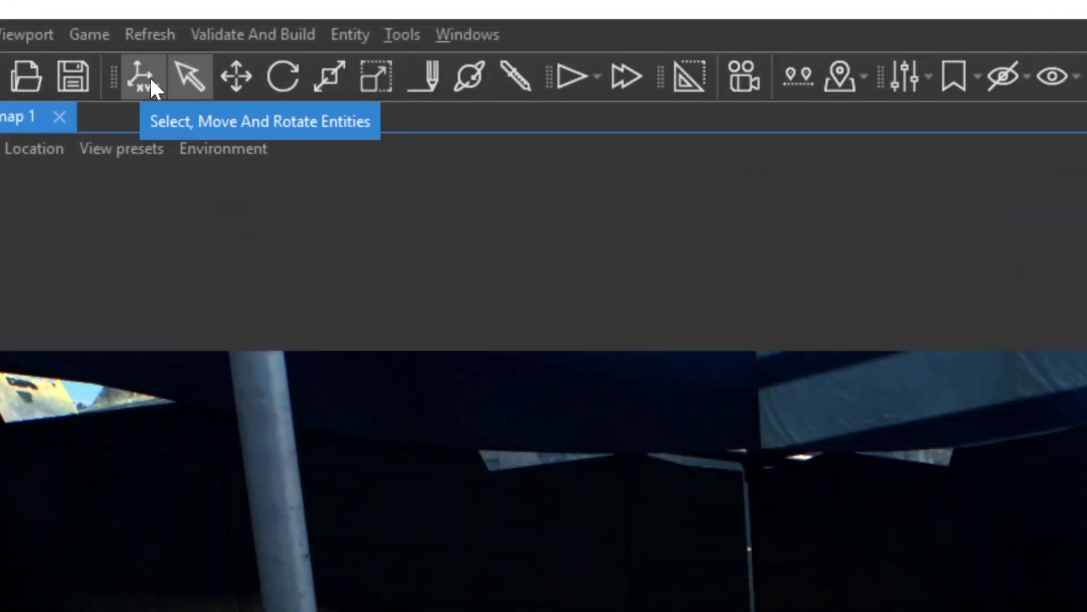
click(236, 72)
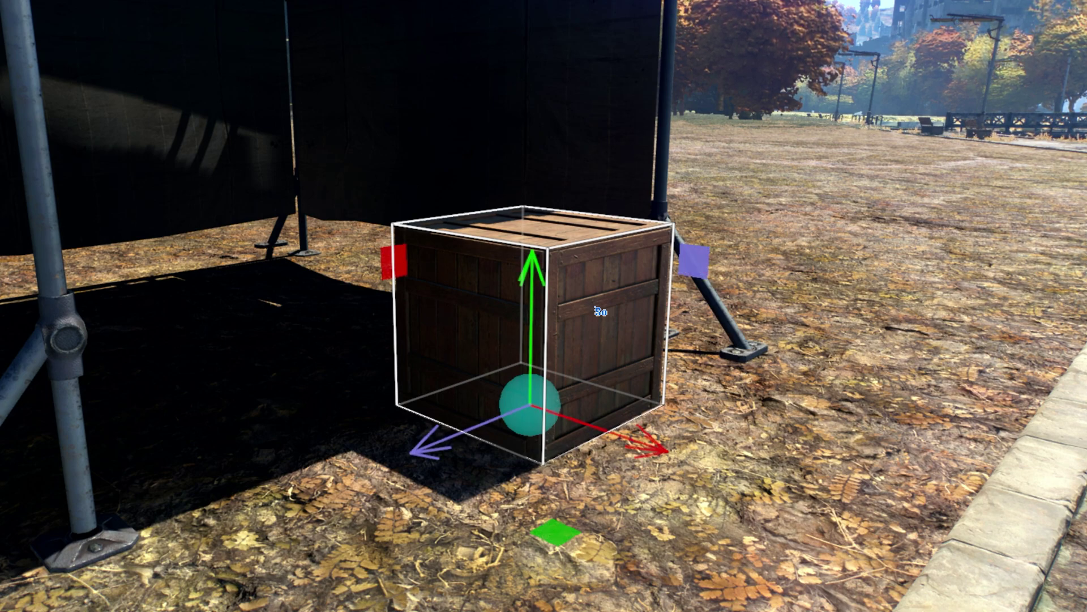
Drag the crate's axes and plane handles to rest it beside the tent's corner post.
drag(614, 413, 662, 488)
drag(503, 468, 553, 444)
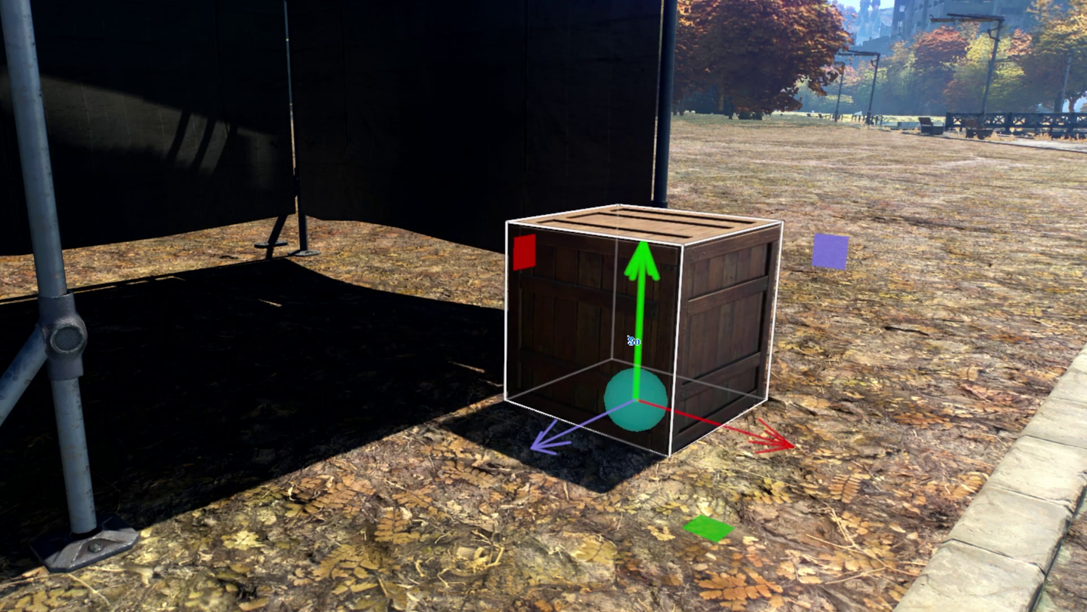
mouse_move(634, 303)
mouse_down()
mouse_move(633, 203)
mouse_move(628, 283)
mouse_up()
drag(830, 223, 864, 225)
drag(558, 184, 520, 150)
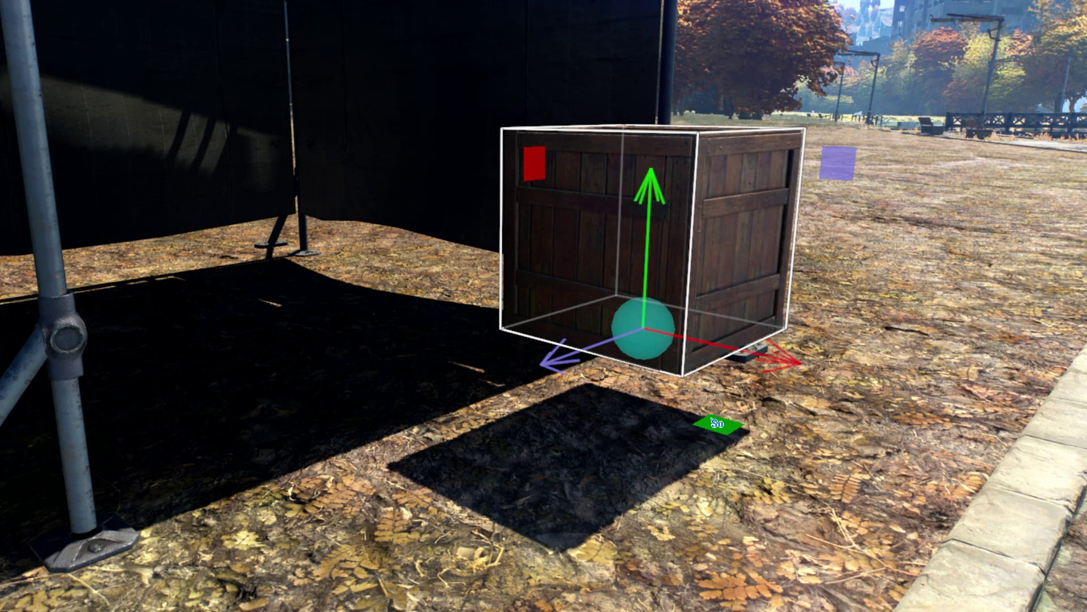
drag(705, 410, 689, 394)
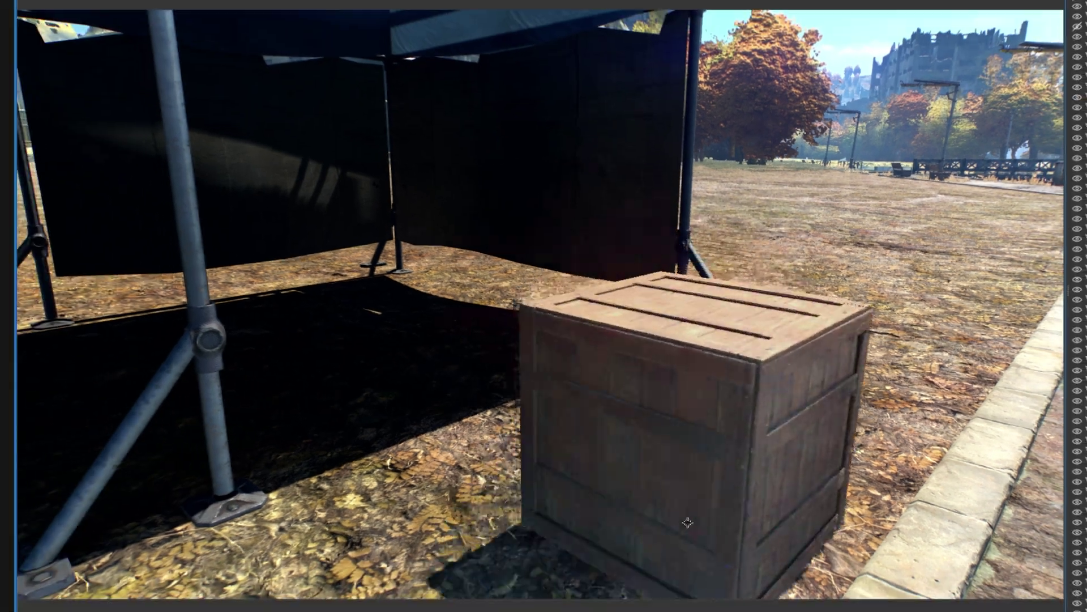
drag(691, 522, 683, 373)
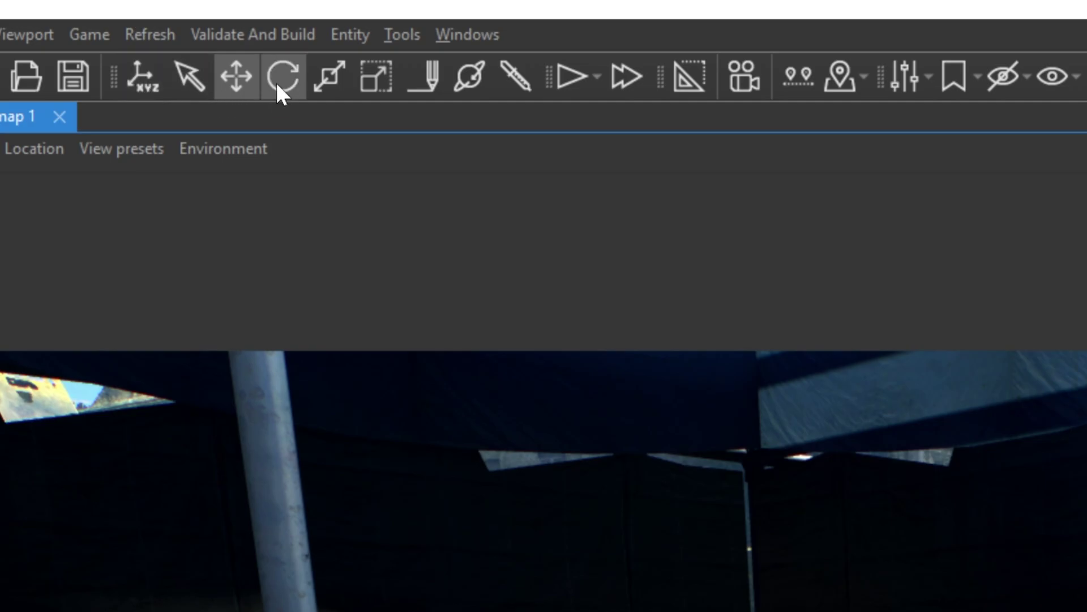
Rotate the wooden crate around its X, Z and vertical axes with the Rotate tool.
click(279, 73)
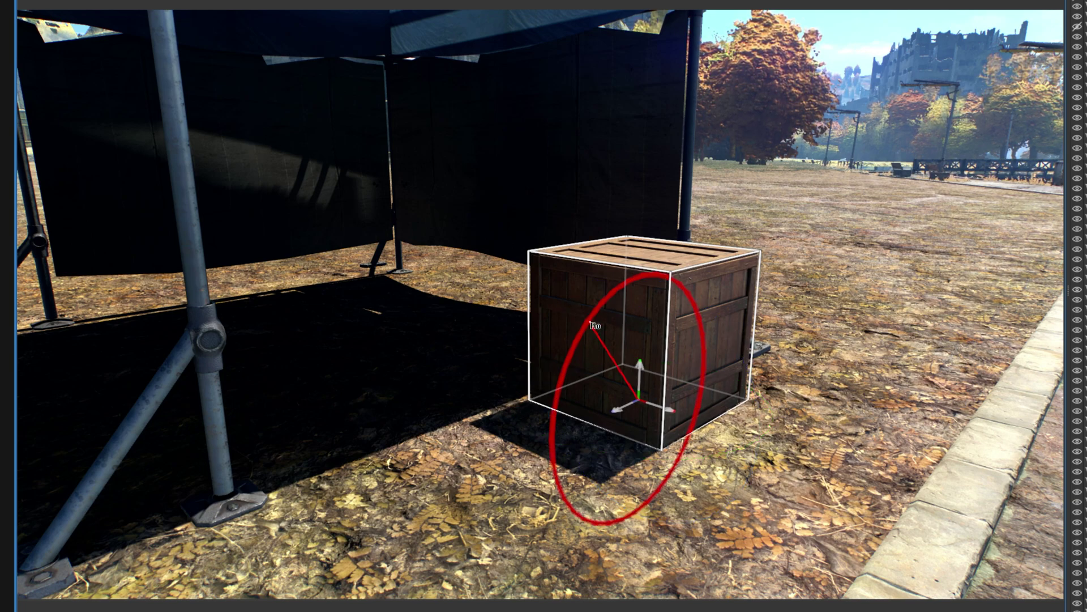
drag(590, 322, 663, 274)
drag(697, 347, 735, 369)
mouse_move(705, 459)
mouse_down()
mouse_move(759, 431)
mouse_move(704, 456)
mouse_move(716, 453)
mouse_up()
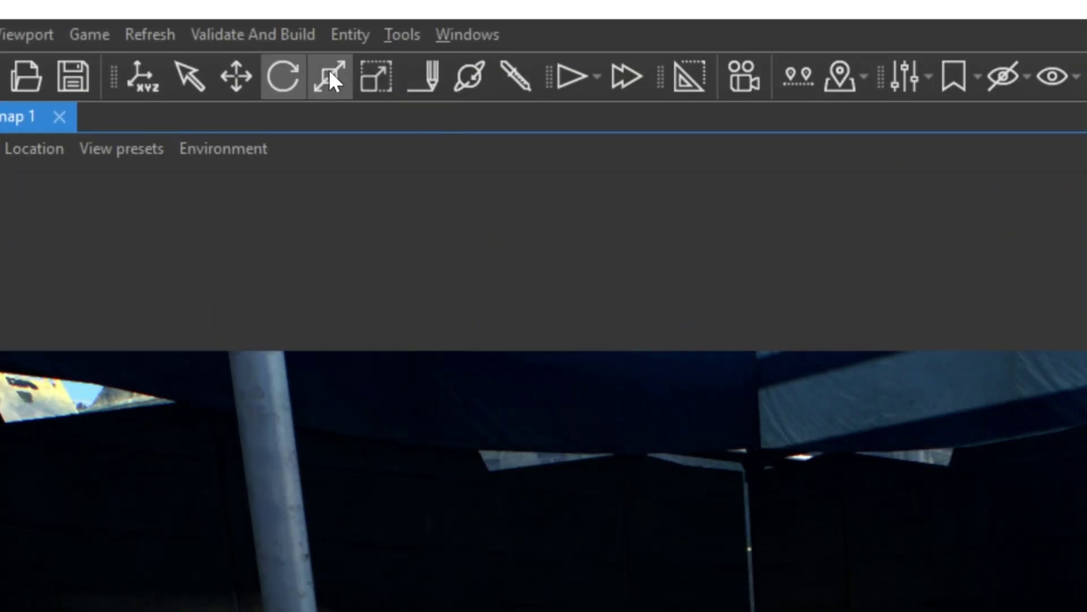
Switch to the Scale tool to enlarge the wooden crate.
click(330, 74)
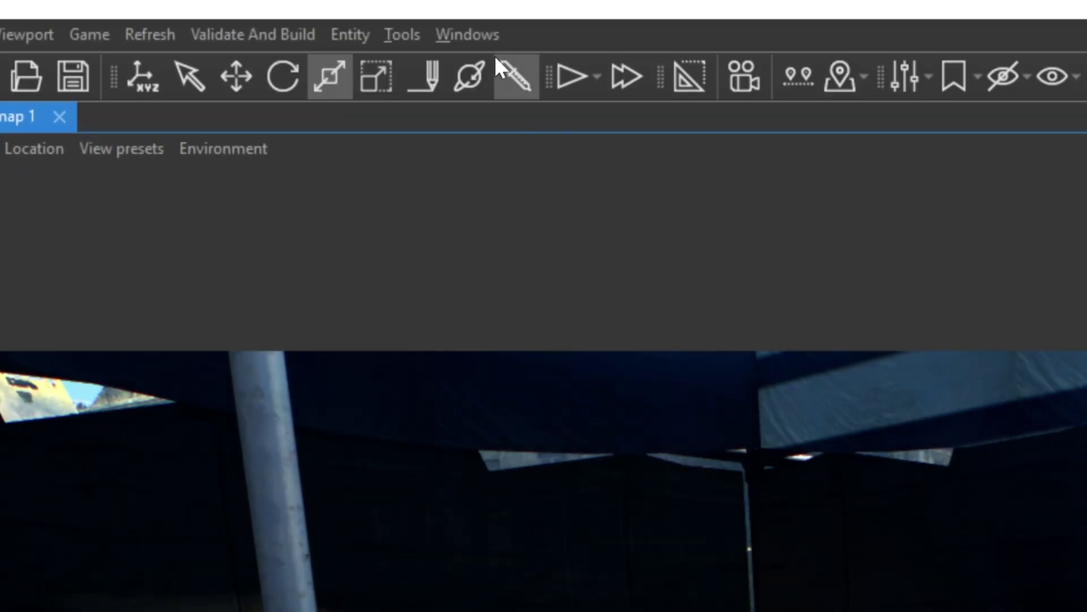
Open the Attributes panel for the wooden crate and move it vertically.
click(474, 33)
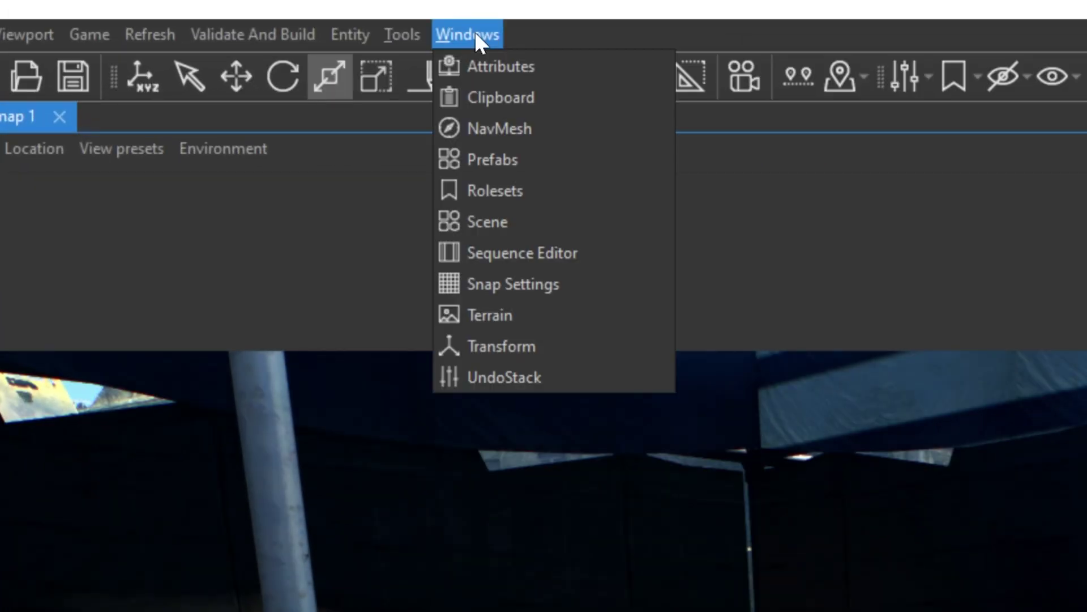
click(496, 67)
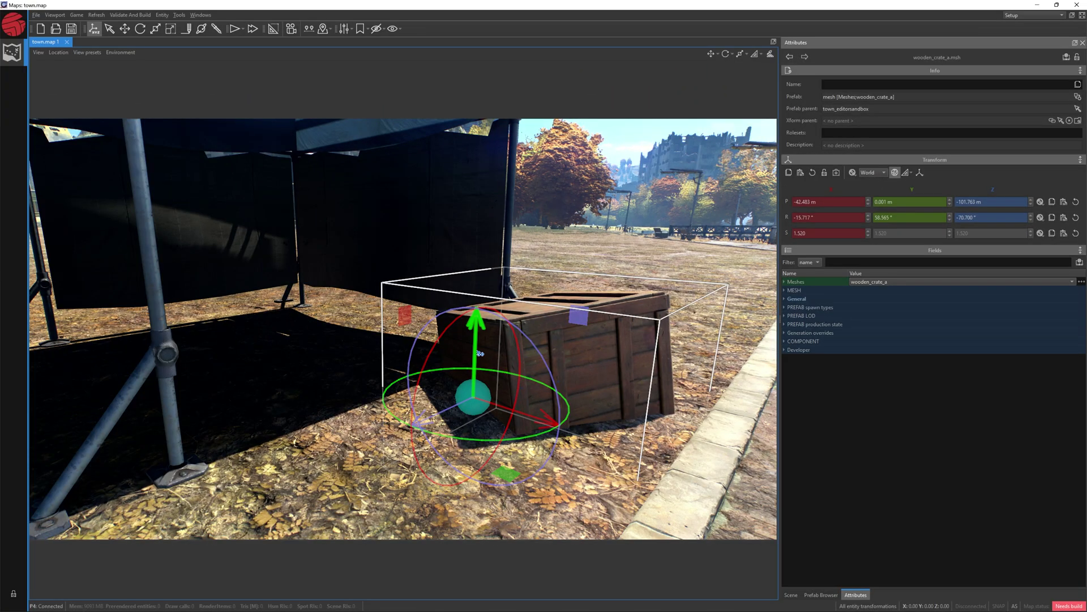
drag(481, 354, 471, 277)
scroll(474, 362, down, 7)
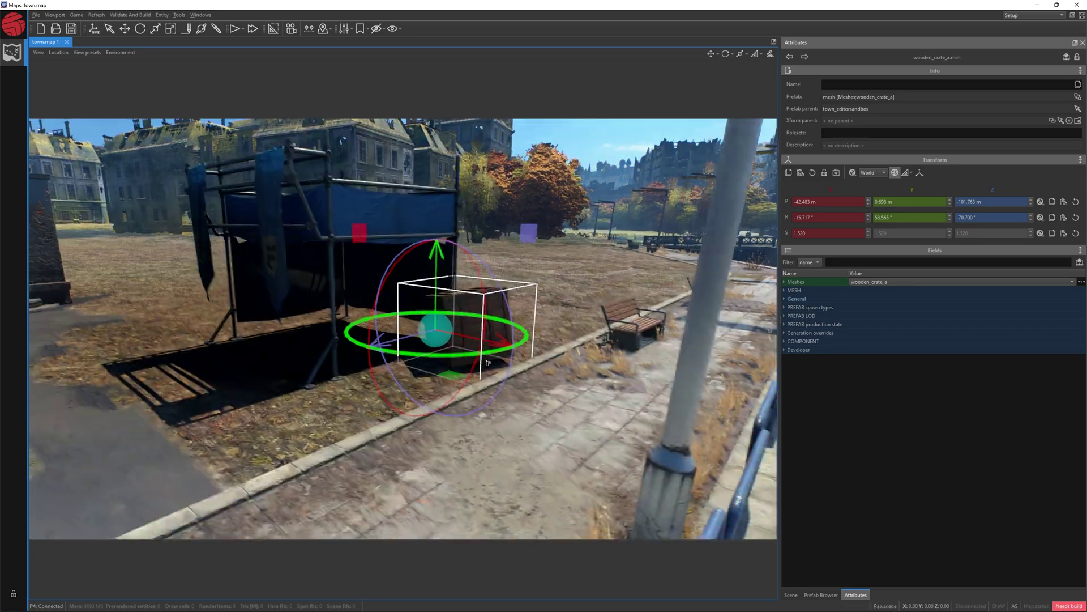
middle_drag(476, 360, 641, 334)
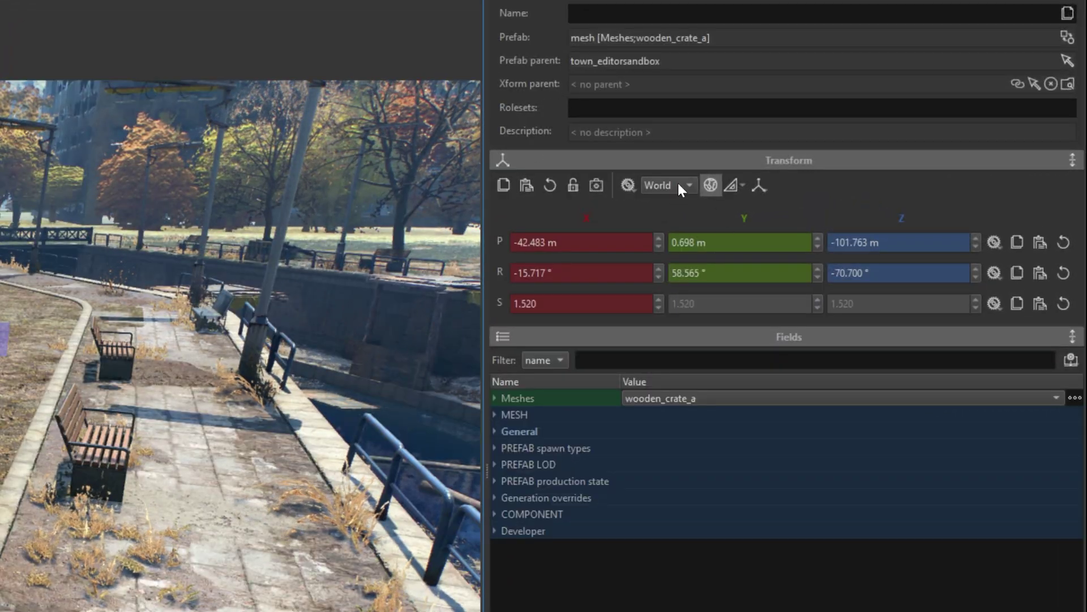
Toggle the Transform space between World and Local, ending on Local.
click(678, 185)
click(670, 209)
click(870, 173)
click(868, 180)
click(871, 173)
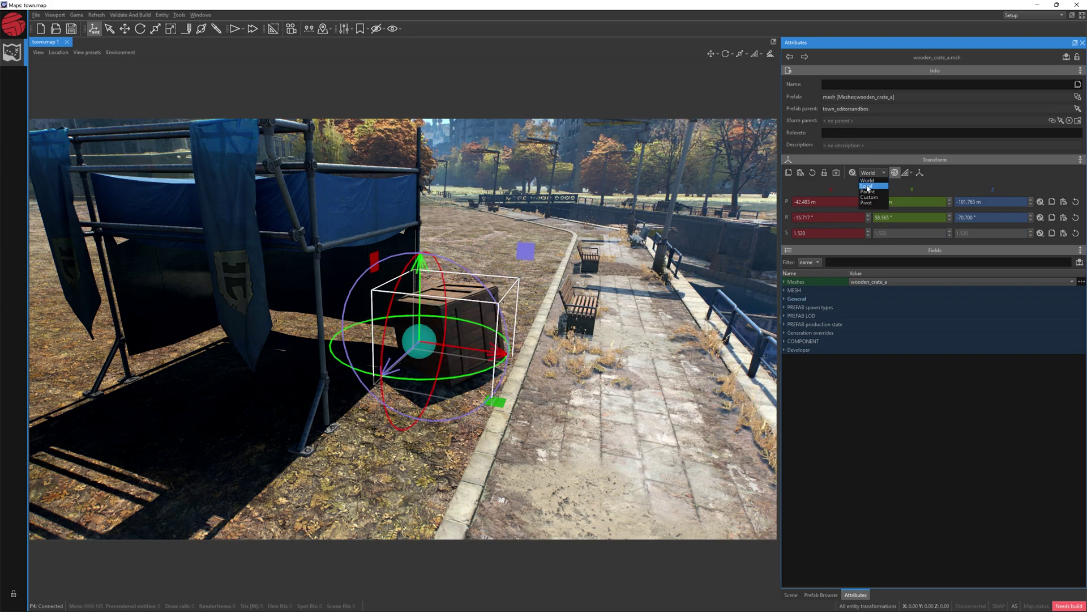
click(867, 187)
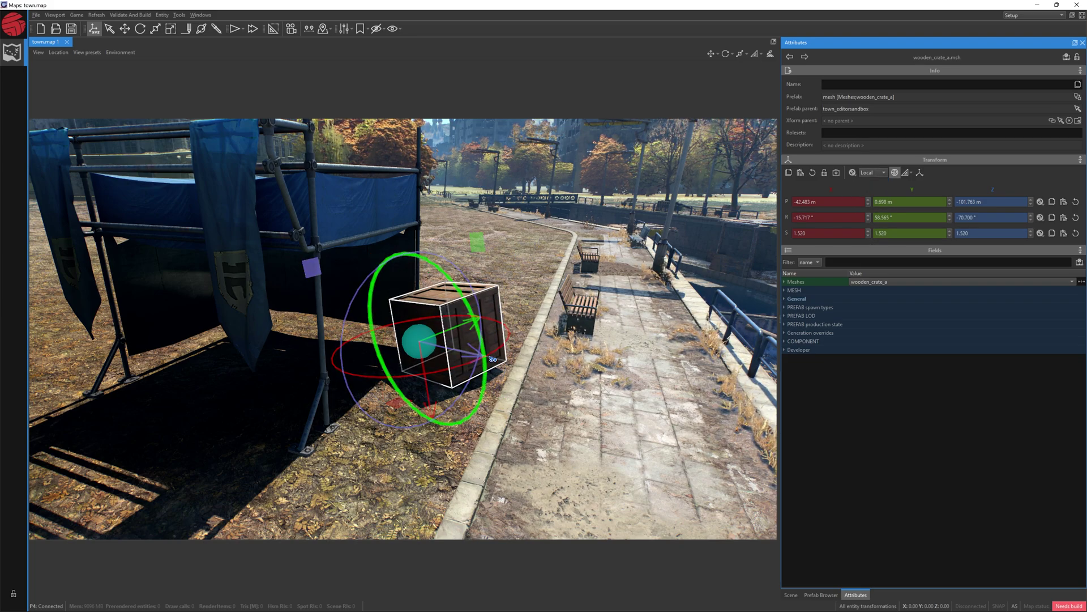
Move the crate along its local axes, then along world Y to about 1.172 m.
drag(454, 393, 397, 385)
scroll(416, 363, down, 4)
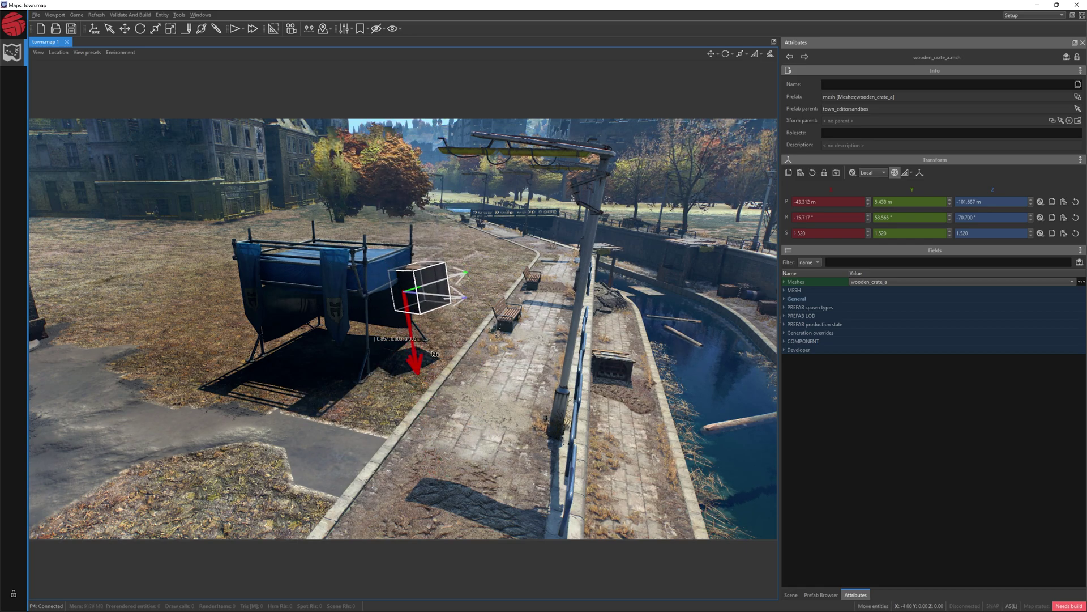
drag(459, 403, 453, 367)
click(871, 172)
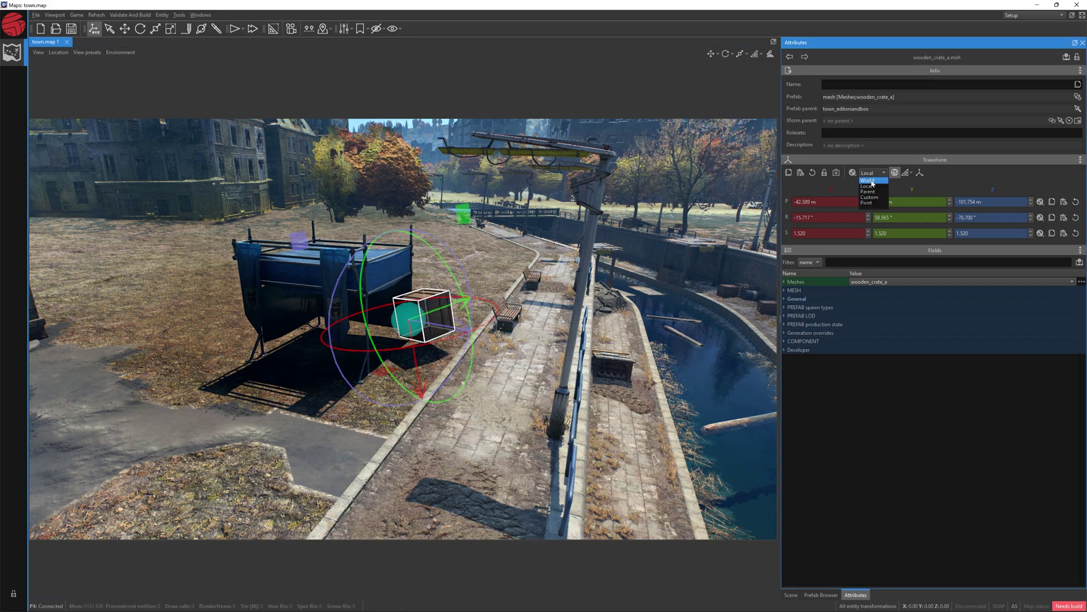
drag(409, 256, 415, 161)
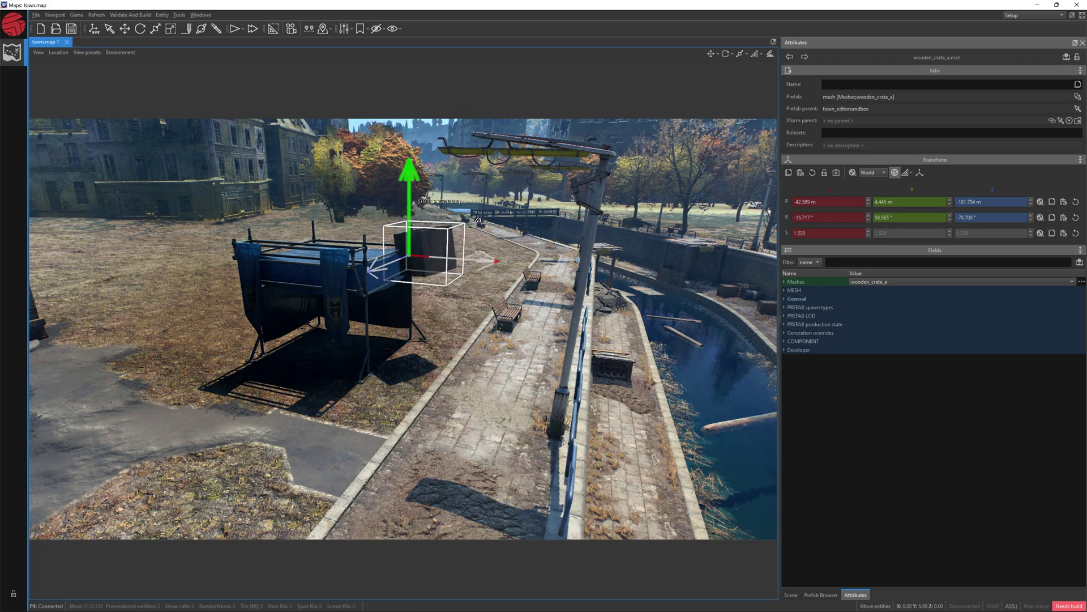
click(871, 173)
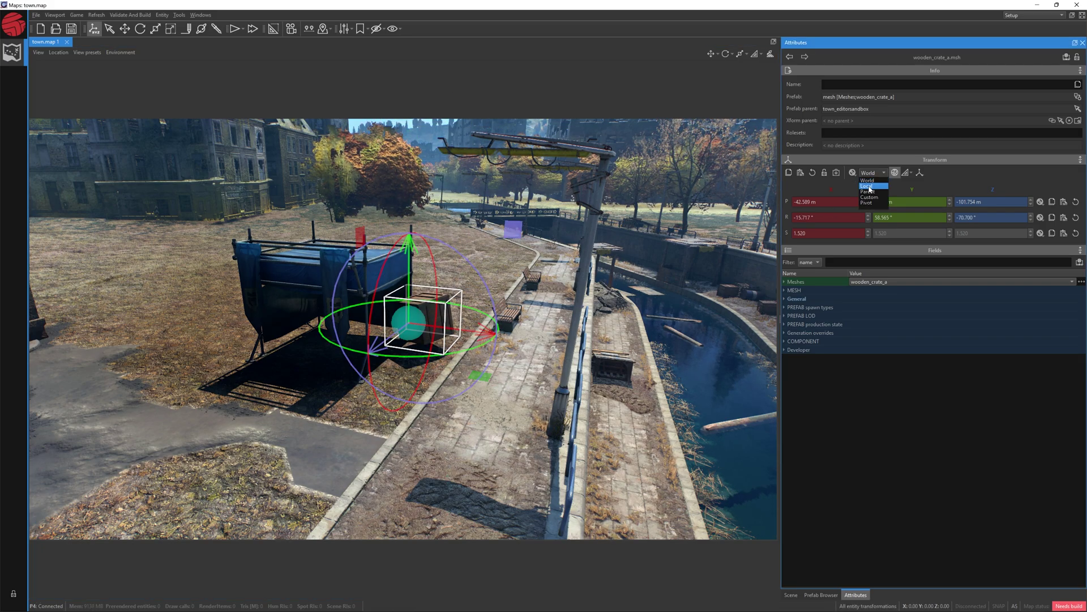
key(w)
right_drag(559, 241, 519, 248)
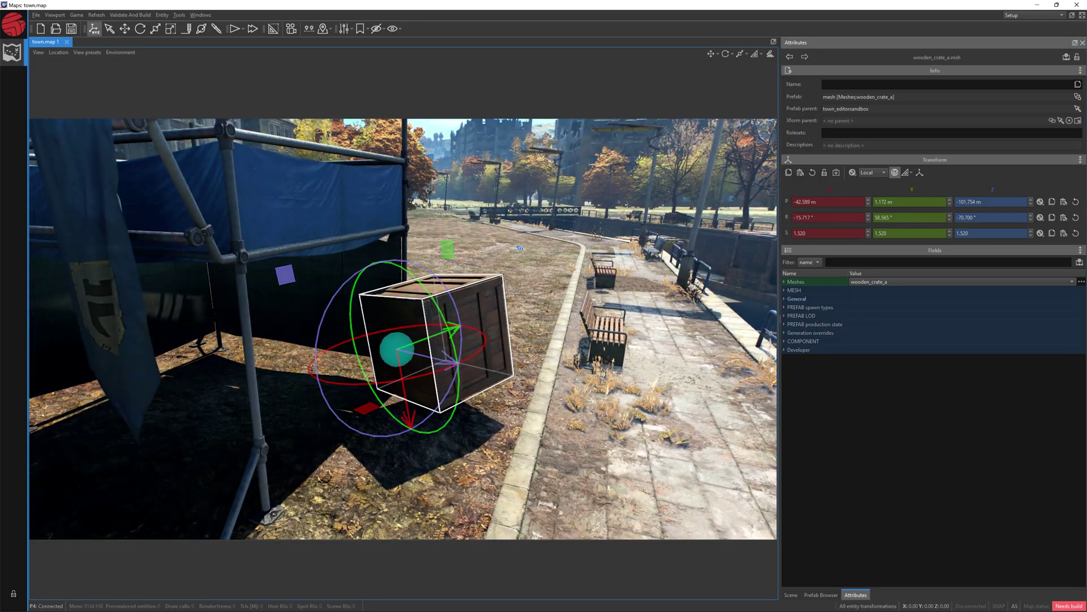
Rotate the crate around its local Y and X axes, then spin it in World space.
drag(435, 310, 426, 291)
drag(317, 383, 376, 371)
click(883, 173)
click(871, 189)
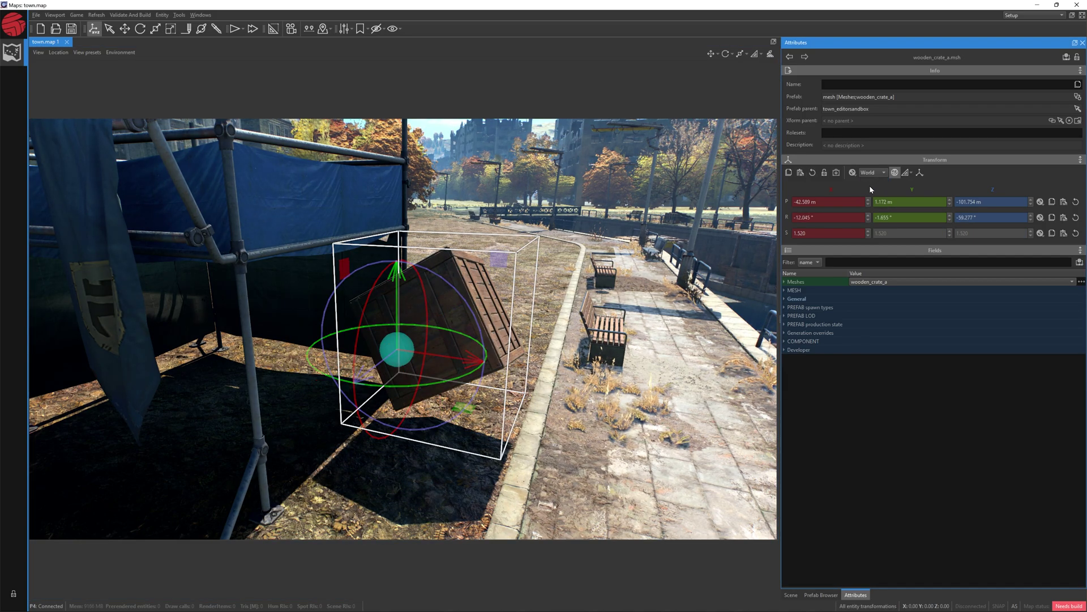
mouse_move(434, 389)
mouse_down()
mouse_move(411, 391)
mouse_move(433, 392)
mouse_up()
In Local space, tilt the crate to about 21.95°, -0.89°, -87.63° at Y 1.014 m.
click(876, 172)
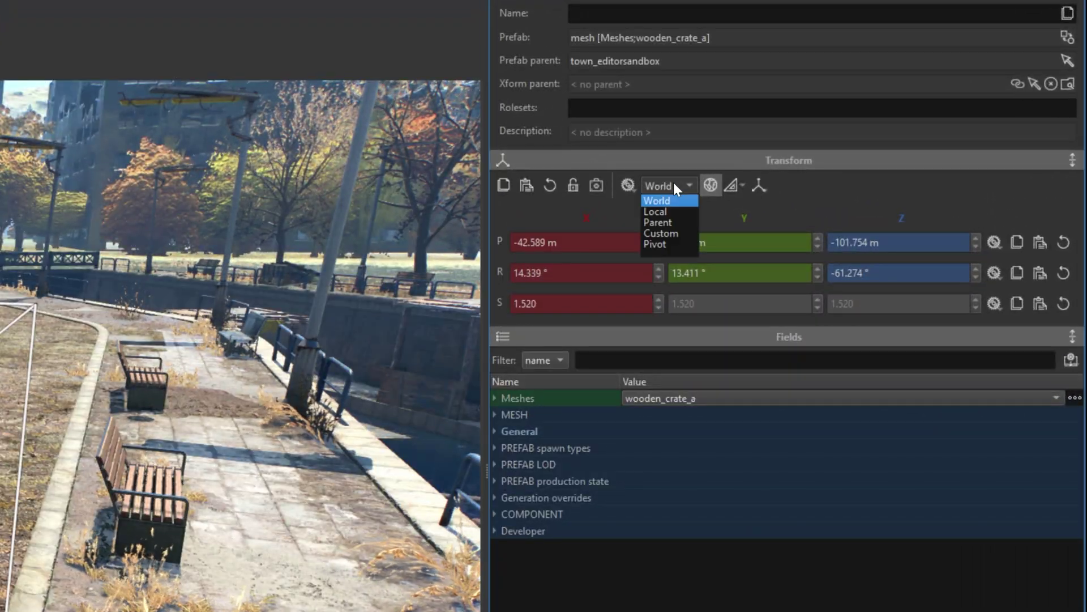
click(660, 212)
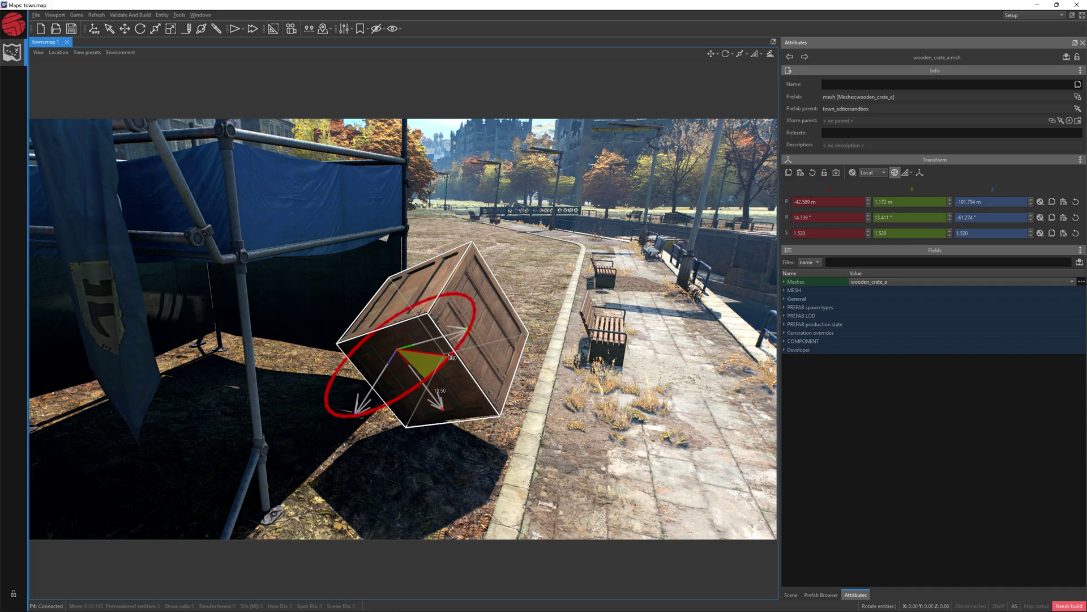
mouse_move(451, 357)
mouse_down()
mouse_move(433, 396)
mouse_move(451, 357)
mouse_up()
drag(519, 320, 481, 368)
drag(496, 320, 473, 324)
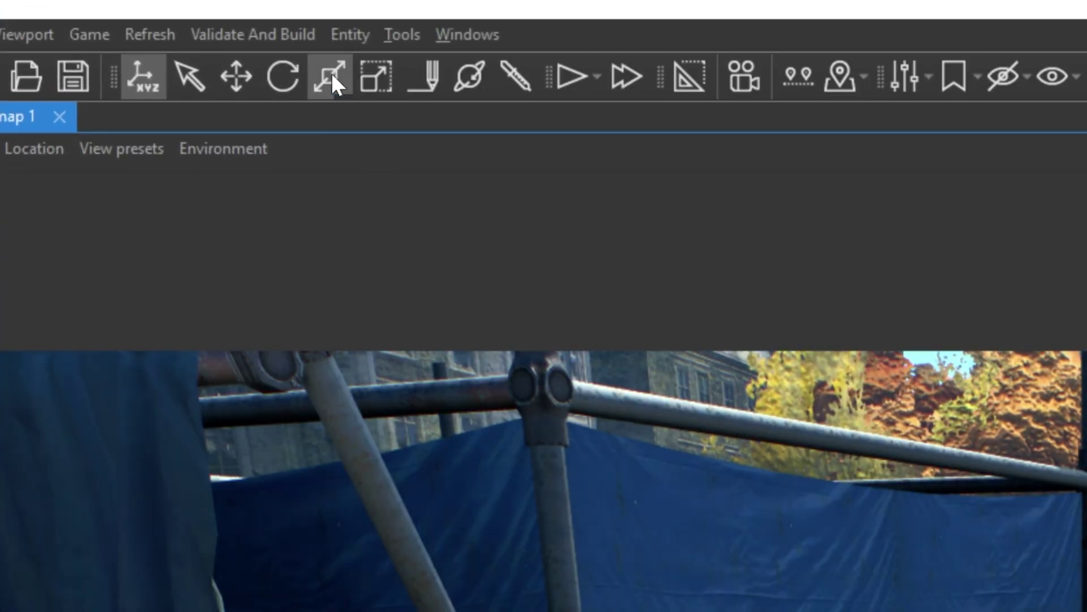
With the Scale tool, flatten the crate to about 0.69 height, then scale it slightly above original size.
click(332, 73)
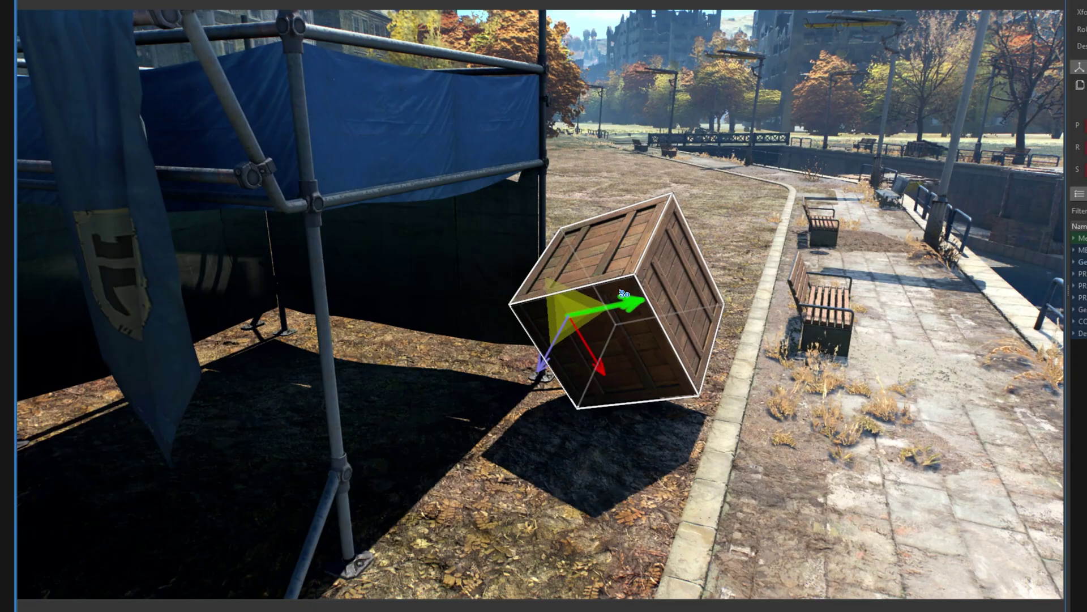
drag(621, 295, 673, 341)
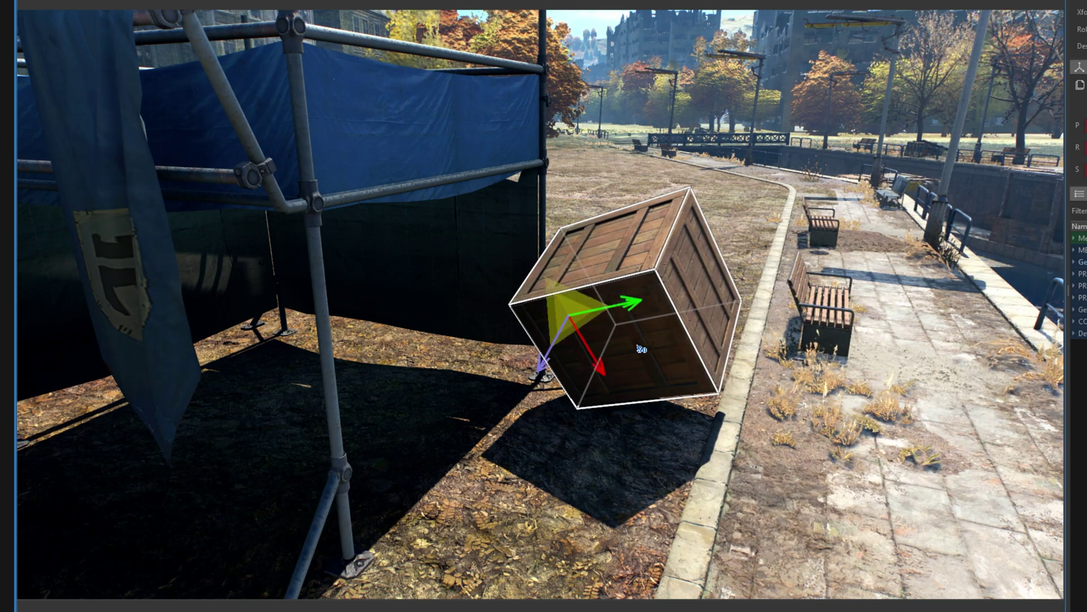
drag(549, 352, 513, 362)
drag(587, 305, 615, 368)
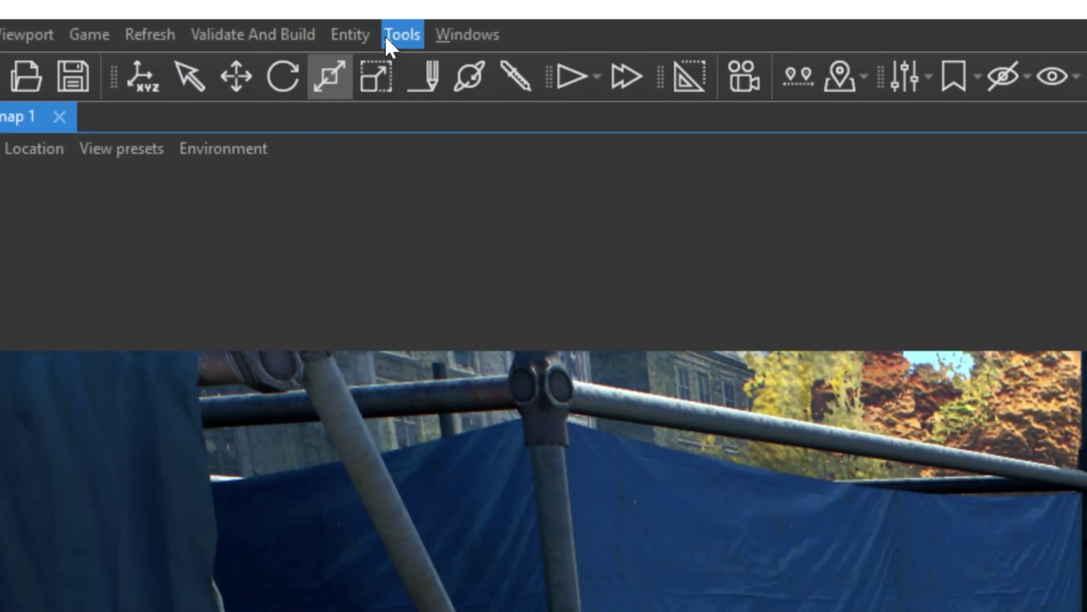
Using Scale By Extents, pull the crate's faces and edges to lengthen, widen and flatten it.
click(370, 67)
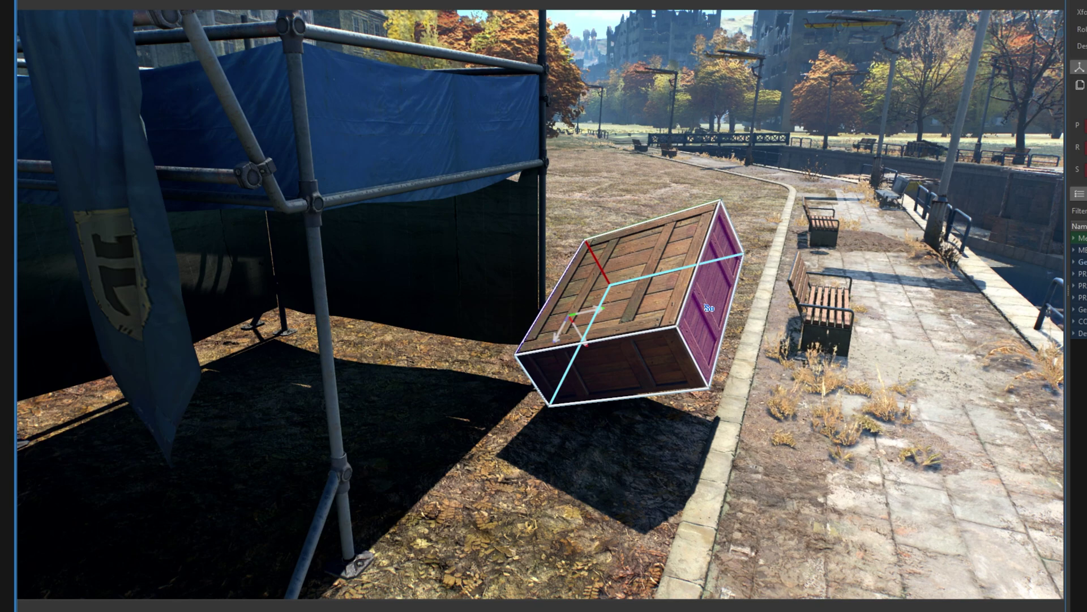
mouse_move(720, 317)
mouse_down()
mouse_move(949, 277)
mouse_move(729, 315)
mouse_up()
drag(646, 358, 629, 401)
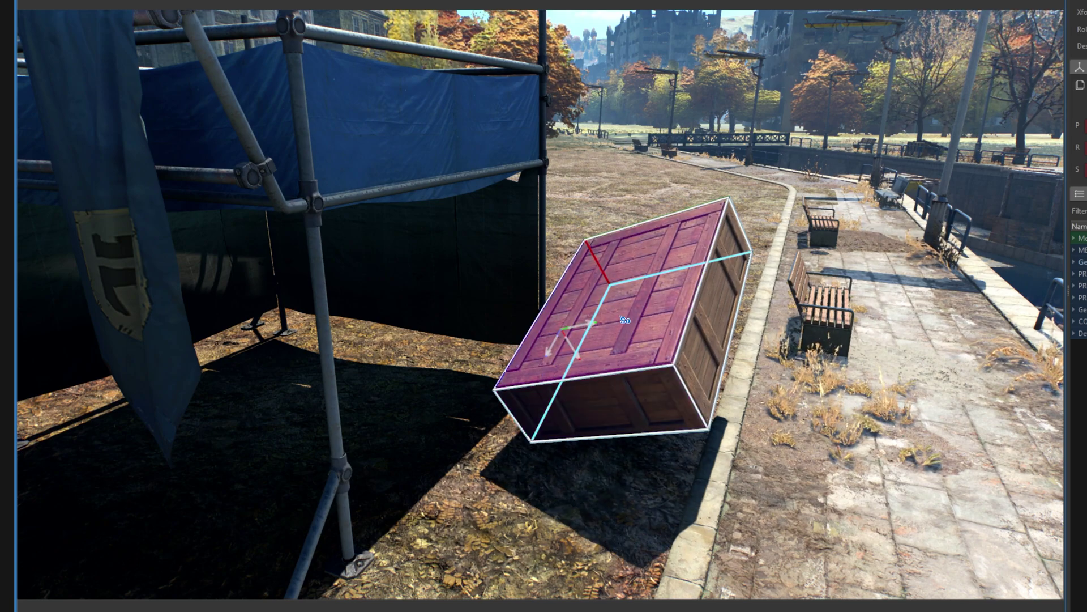
drag(616, 318, 585, 332)
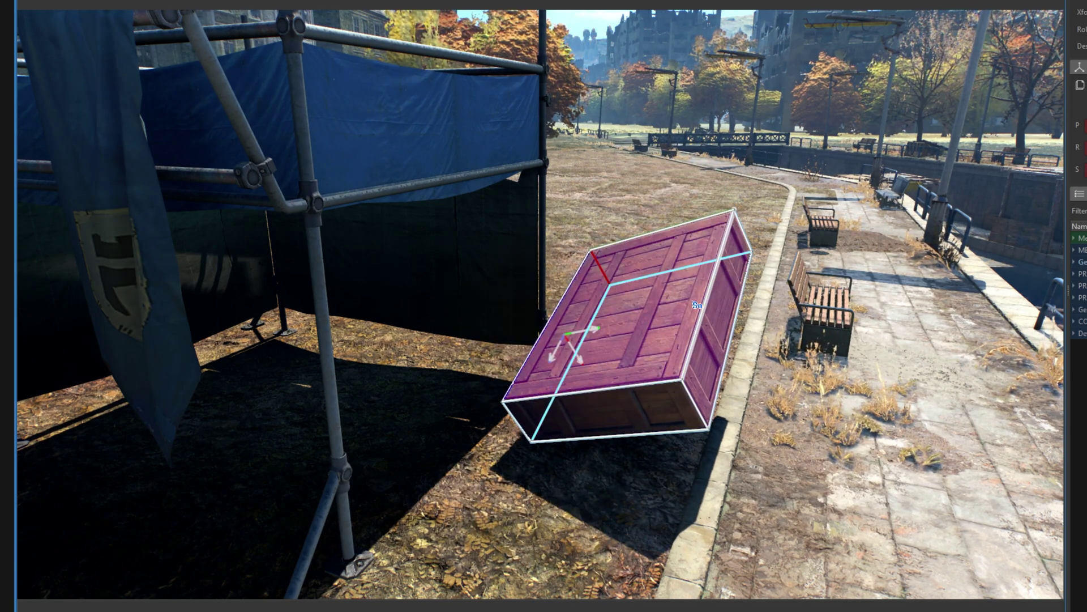
mouse_move(718, 291)
mouse_down()
mouse_move(716, 232)
mouse_move(710, 290)
mouse_up()
drag(586, 397, 561, 434)
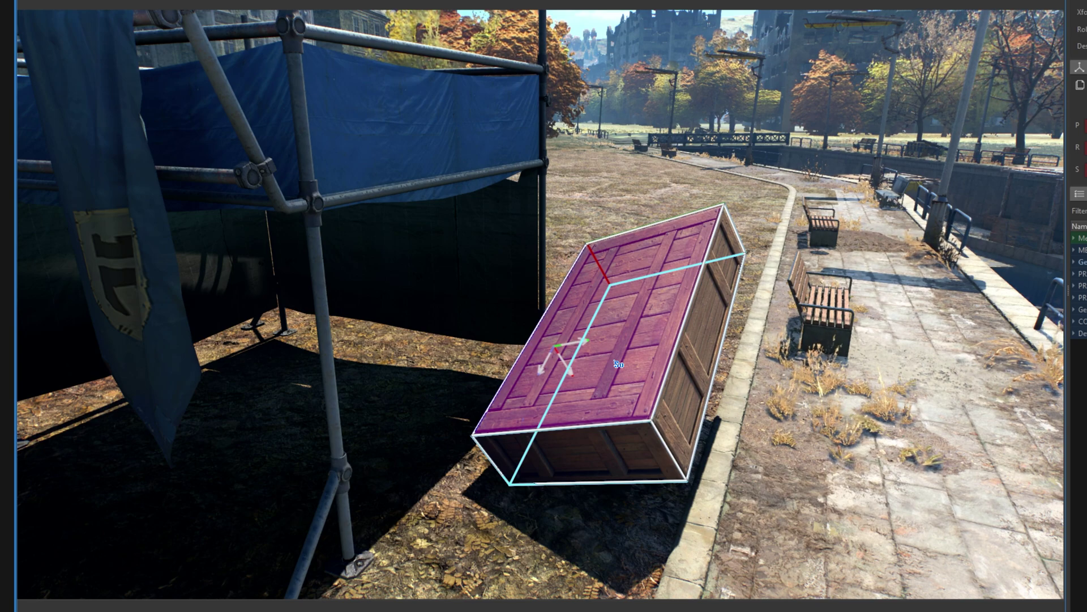
drag(519, 383, 491, 380)
drag(679, 220, 677, 285)
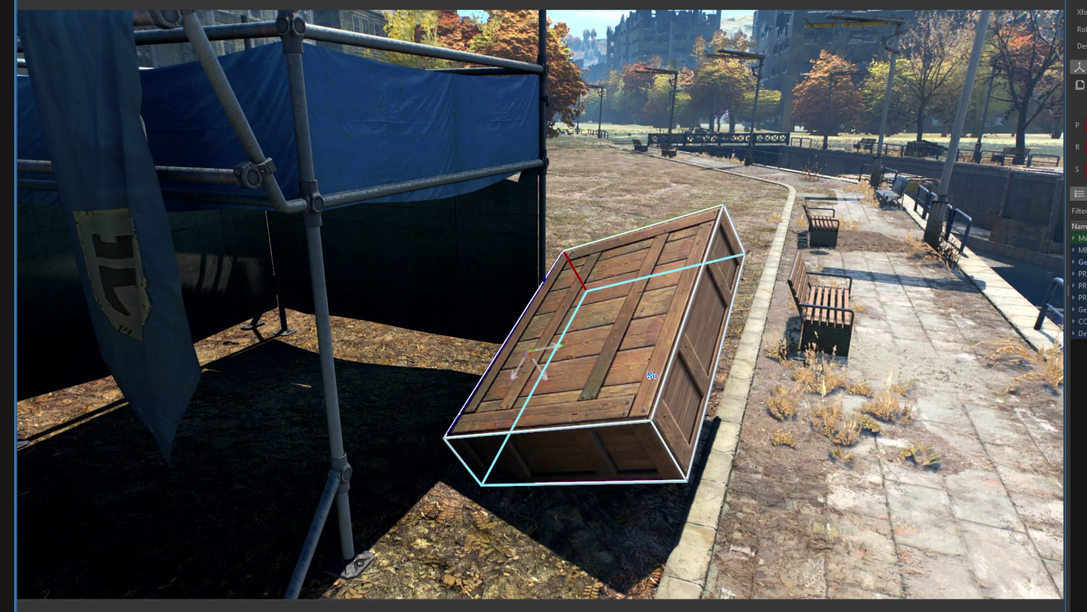
drag(650, 376, 676, 400)
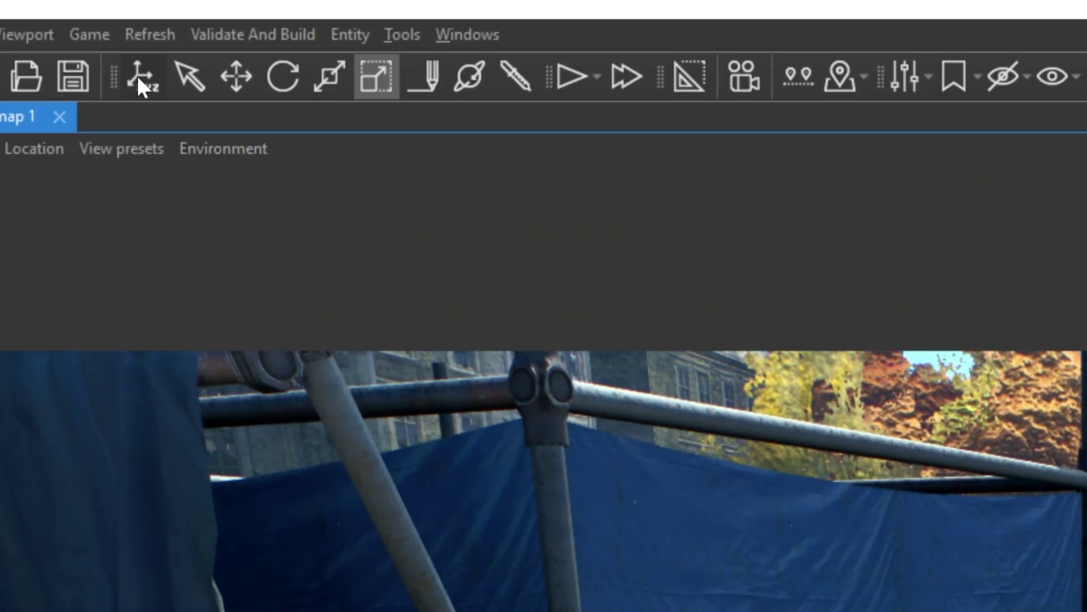
Move the crate up and along its axes to -42.872, 0.496, -102.519 m beside the tent.
click(137, 75)
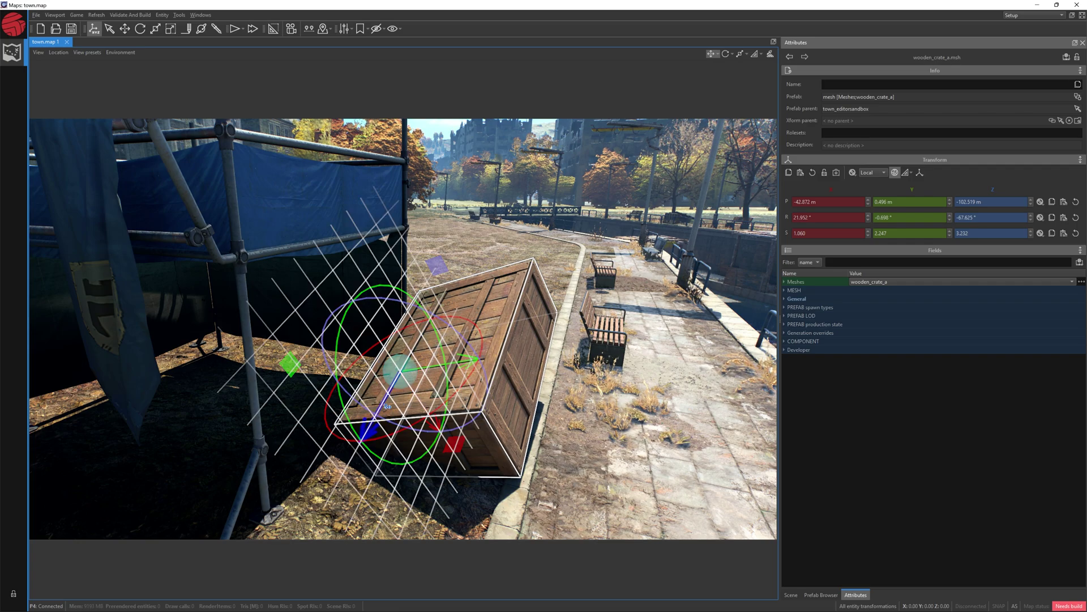
drag(385, 404, 372, 427)
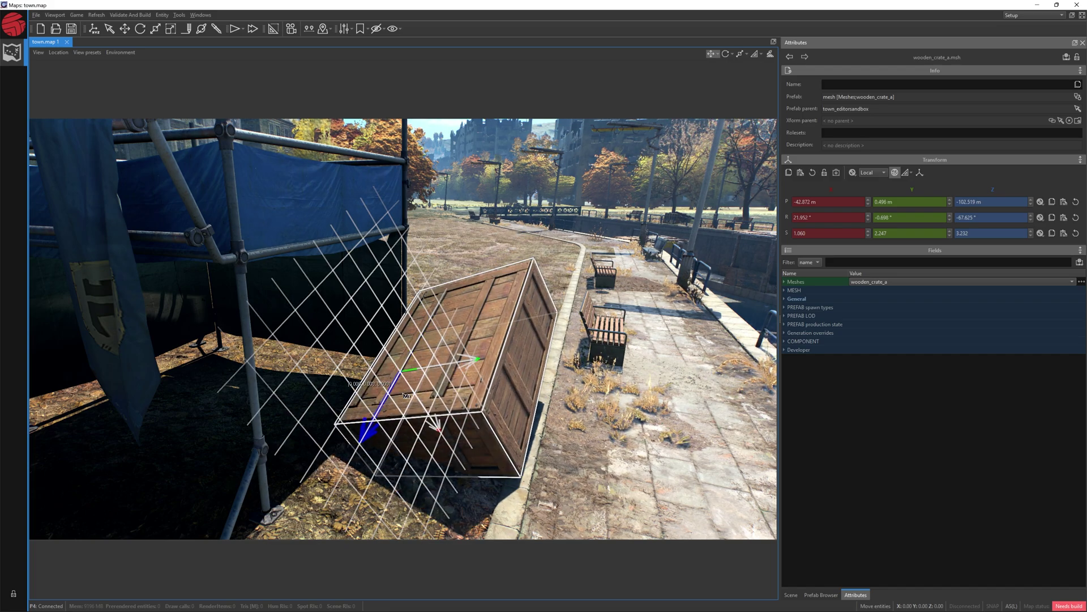
mouse_move(442, 367)
mouse_down()
mouse_move(589, 335)
mouse_move(461, 364)
mouse_up()
drag(442, 423, 426, 401)
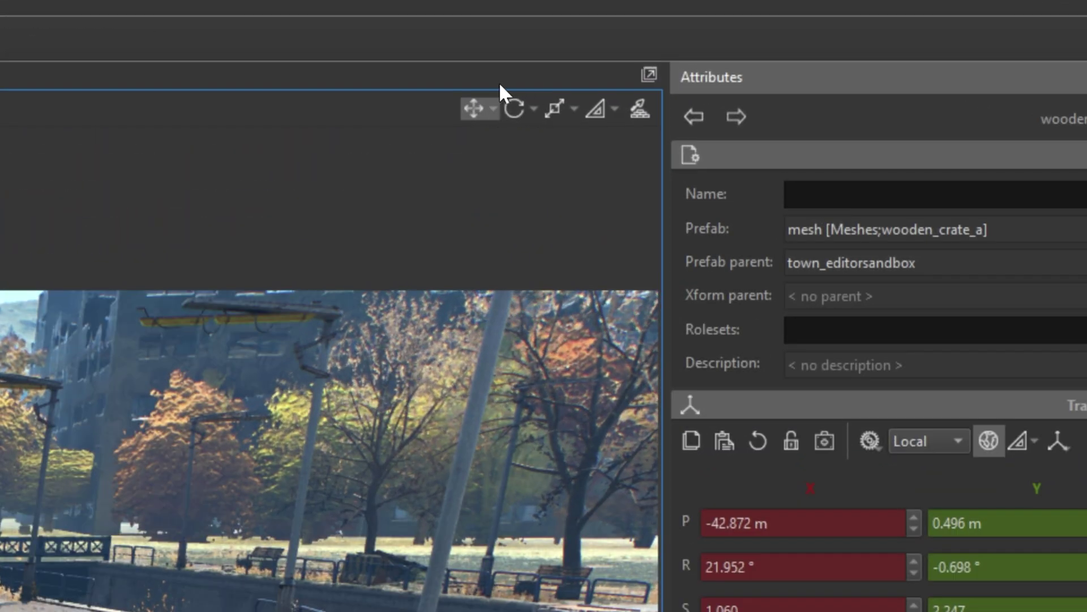
Change the move tool's first snap grid step from 0.500 to 0.1.
click(492, 105)
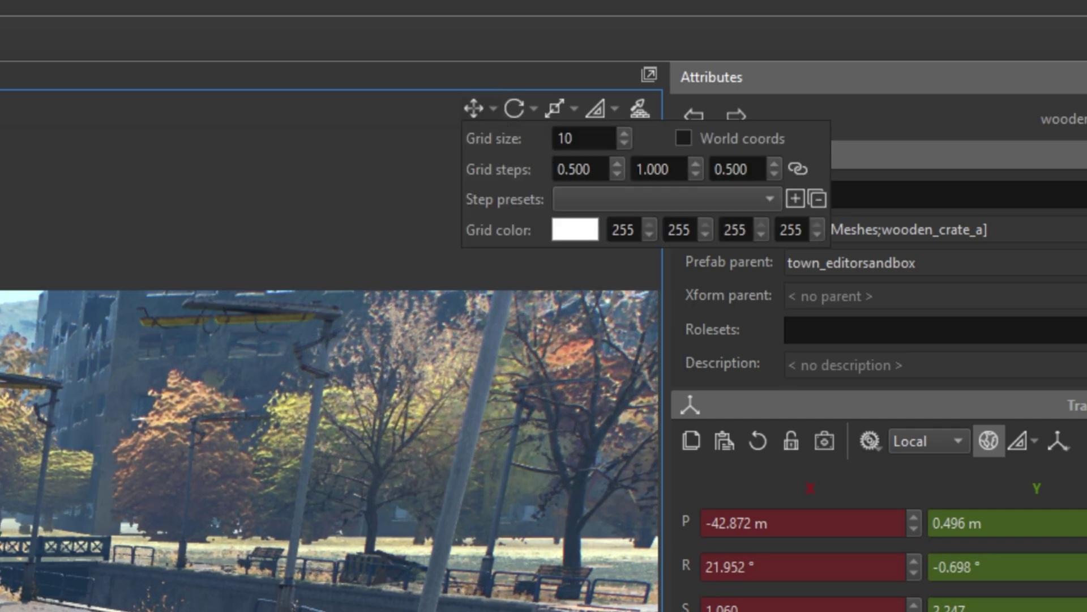
drag(593, 170, 557, 170)
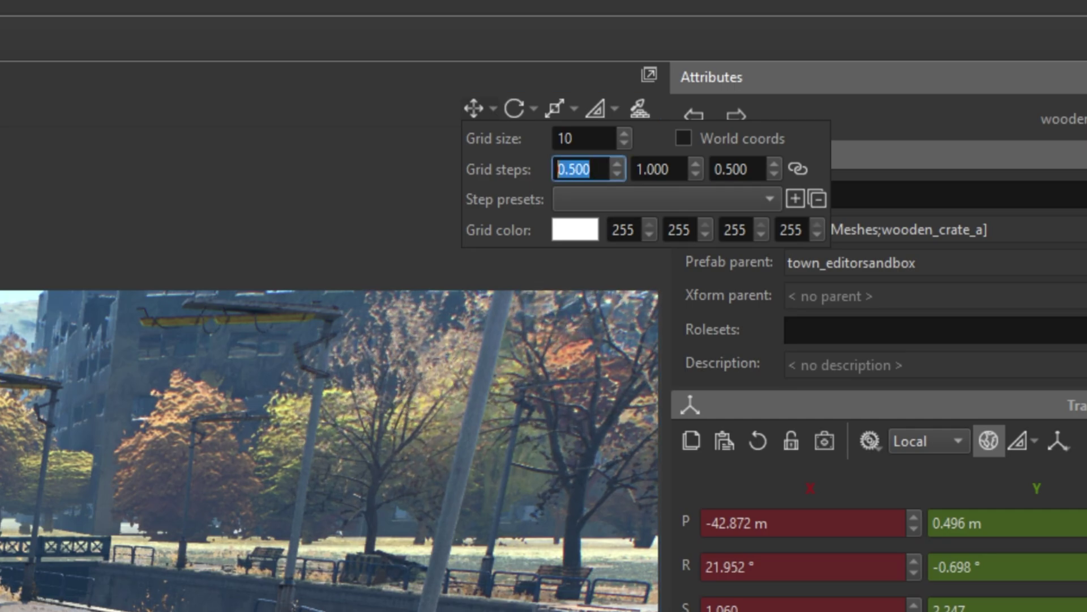
text(1)
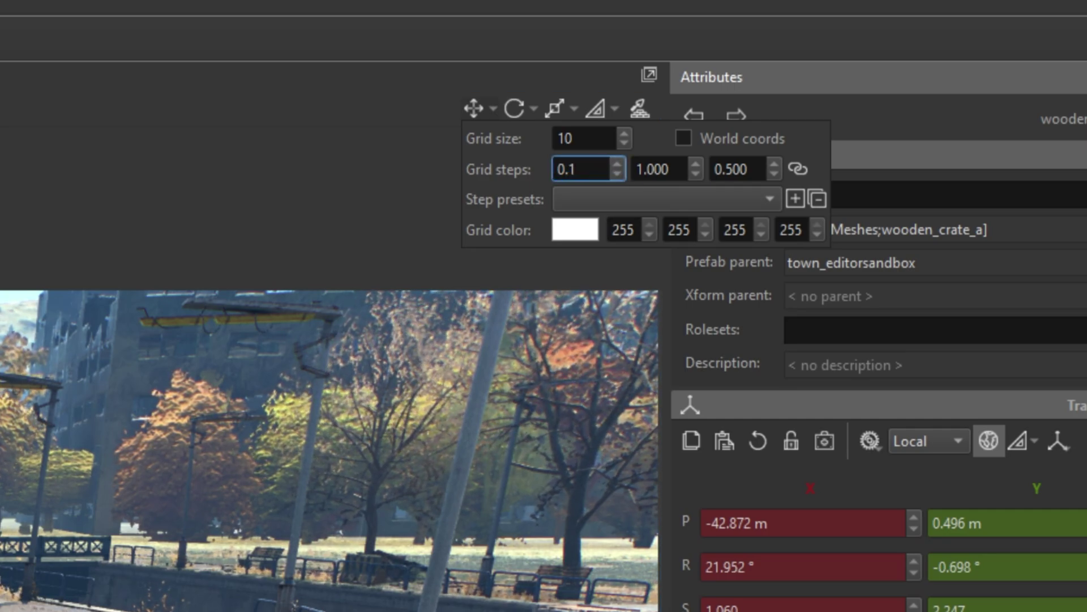
key(Tab)
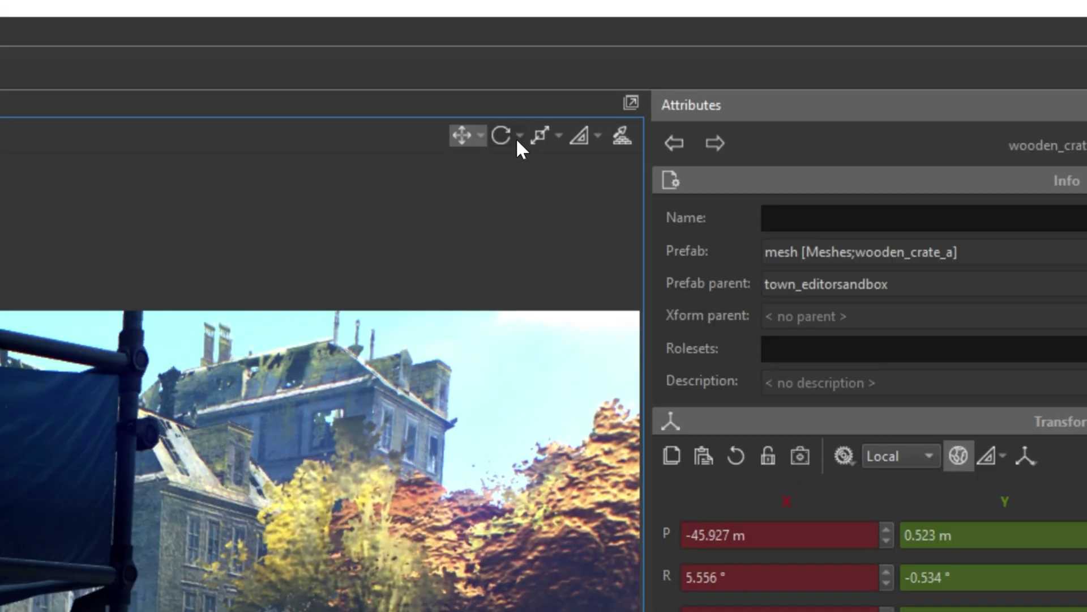
Snap rotation to 15°, rotate the crate, nudge it 0.11 m along X, and scale it up by 1.17.
click(518, 136)
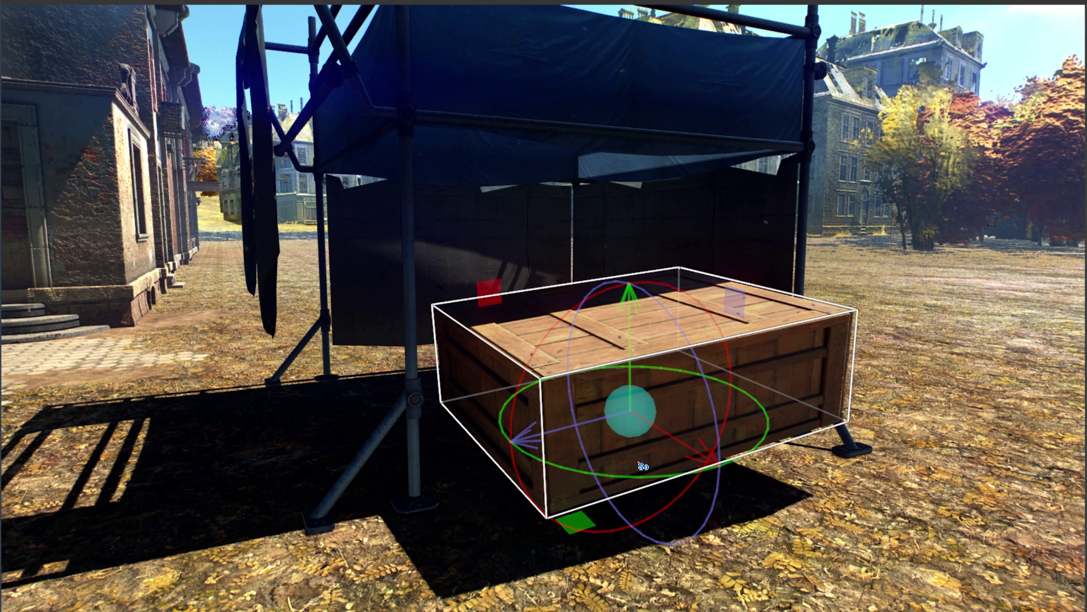
drag(629, 476, 524, 451)
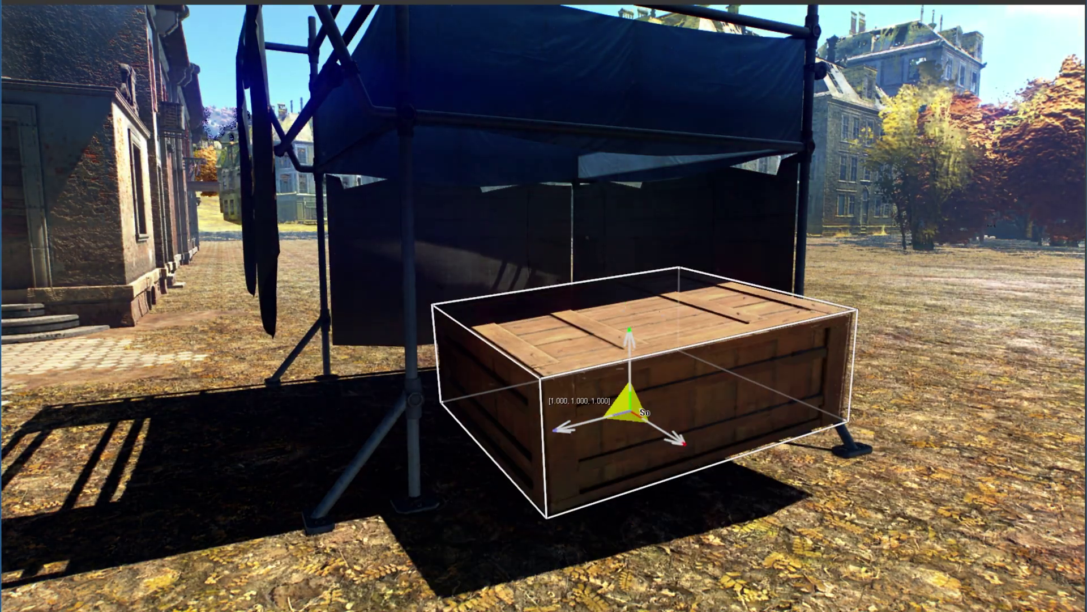
mouse_move(641, 410)
mouse_down()
mouse_move(693, 409)
mouse_move(646, 410)
mouse_up()
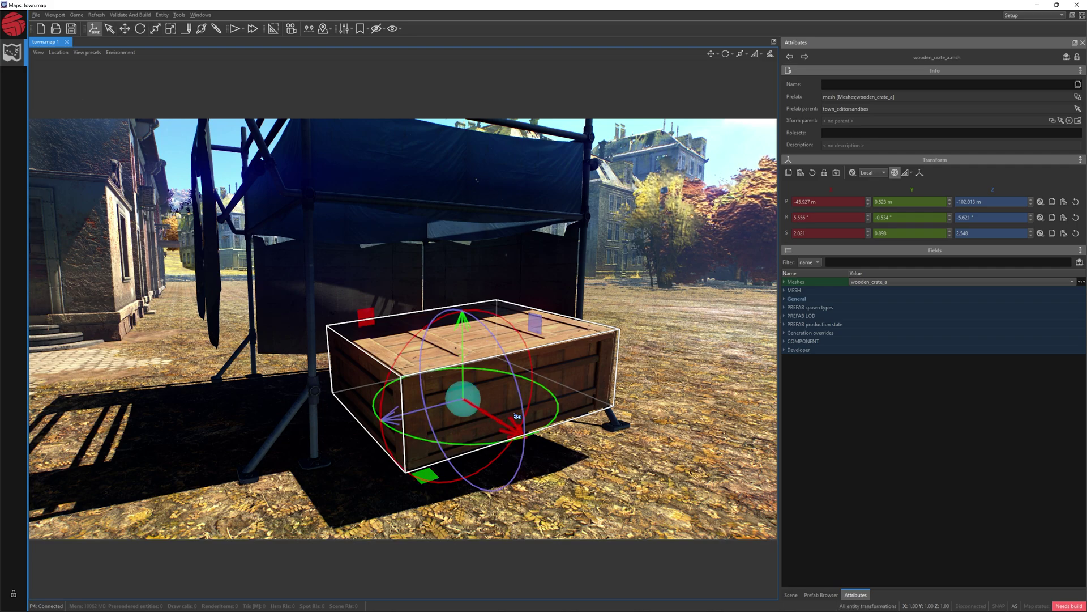
drag(517, 416, 367, 306)
drag(469, 407, 502, 440)
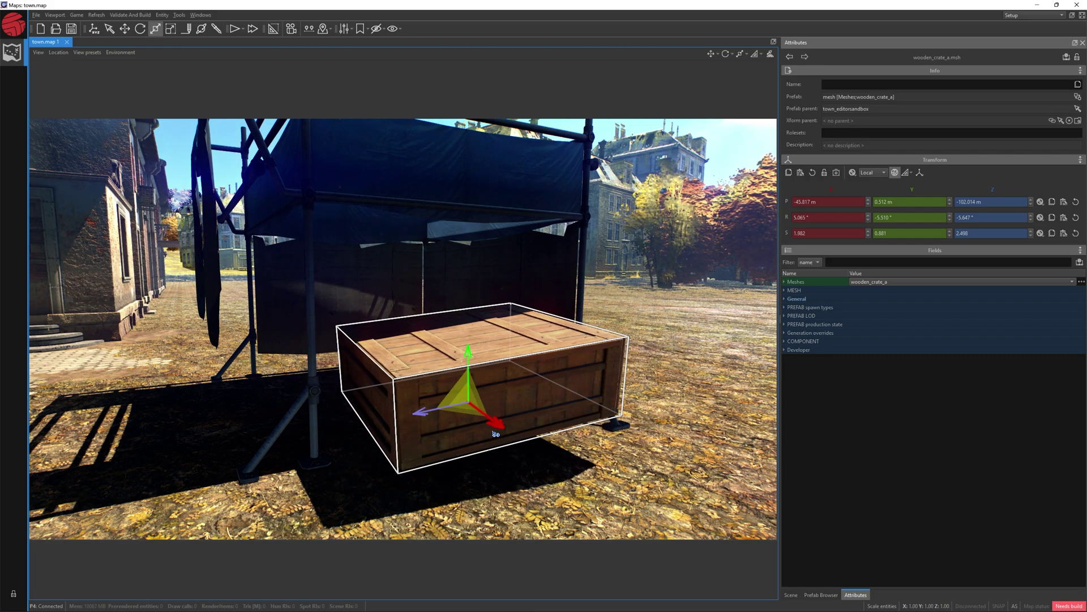
Shift-drag the crate's blue arrow to place a duplicate beside it, deselect, and show the Scene list.
click(94, 30)
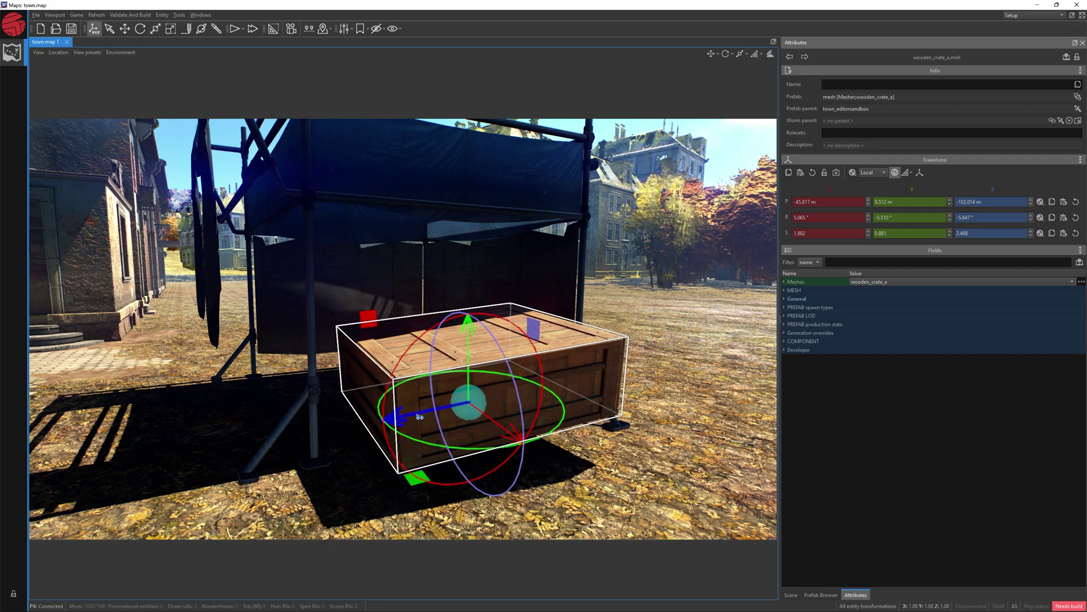
shift+drag(438, 421, 595, 320)
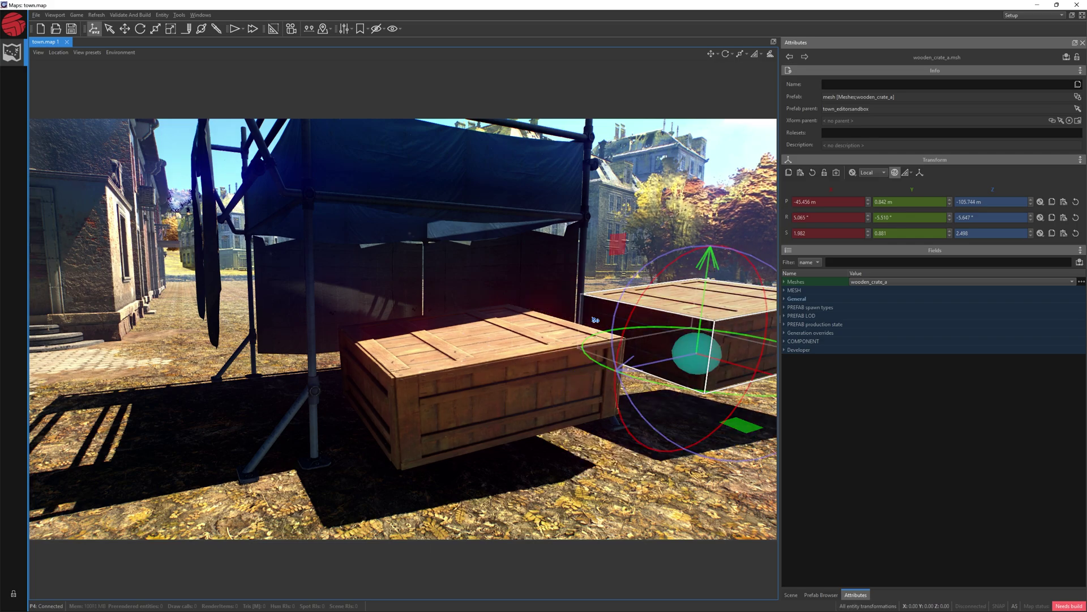
key(Escape)
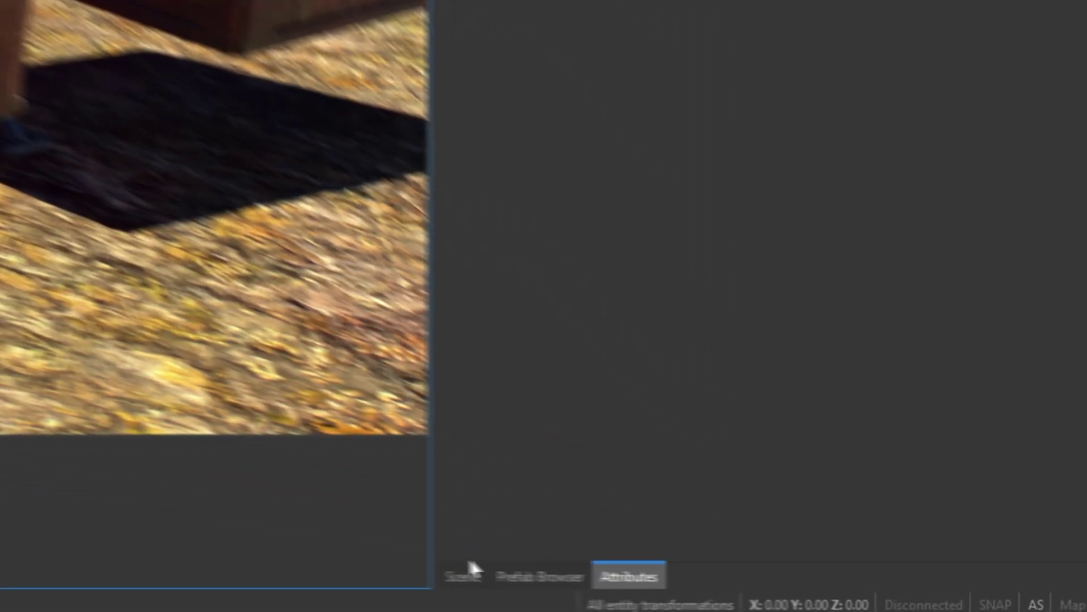
click(465, 574)
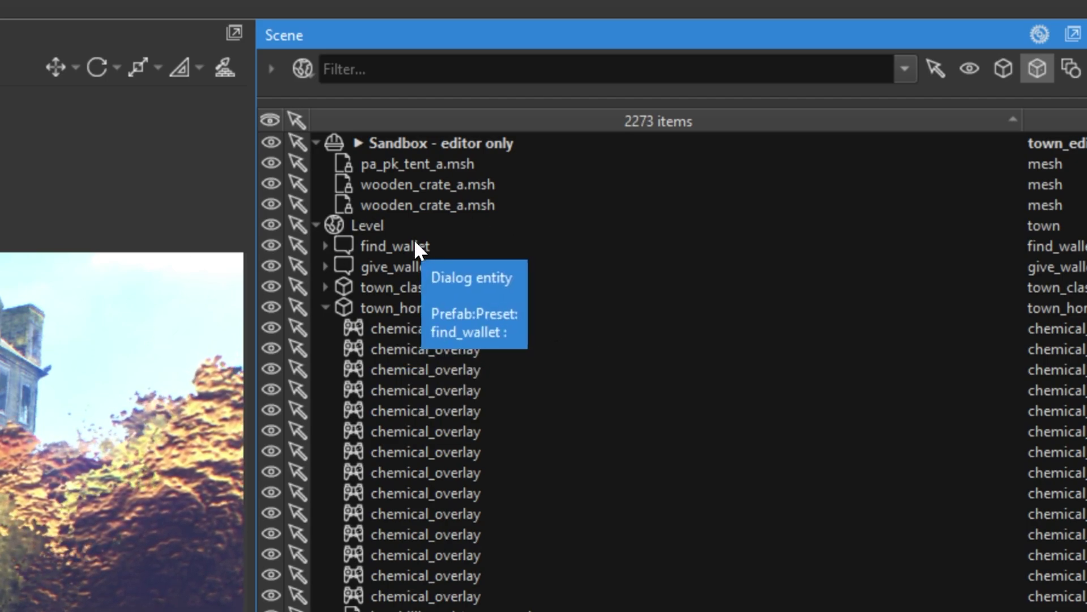
Browse the Scene tree, collapse town_horizon, and open the Level for editing.
click(403, 140)
click(375, 227)
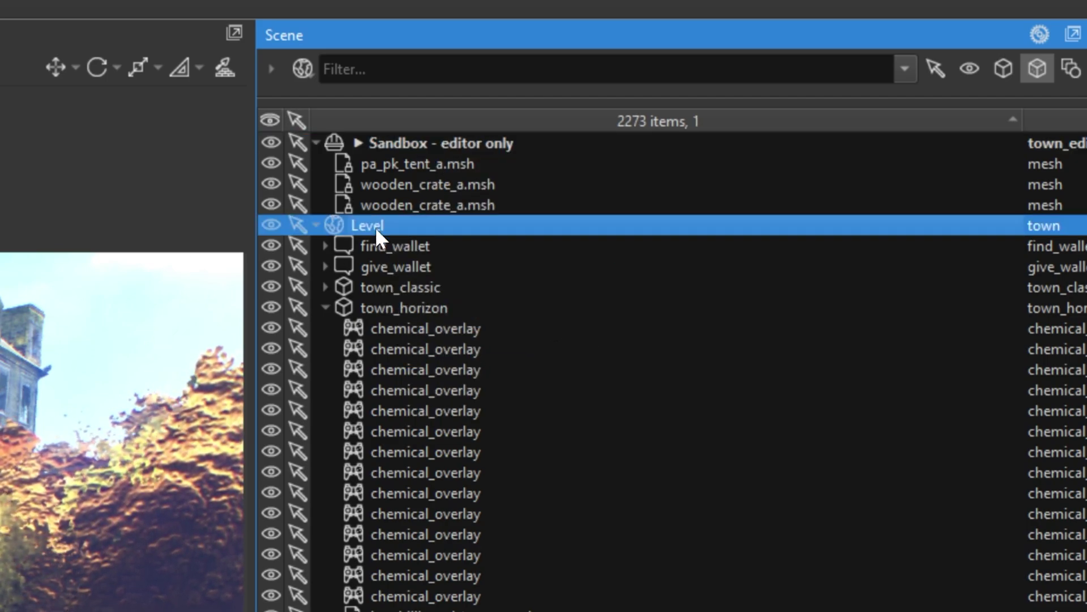
click(412, 148)
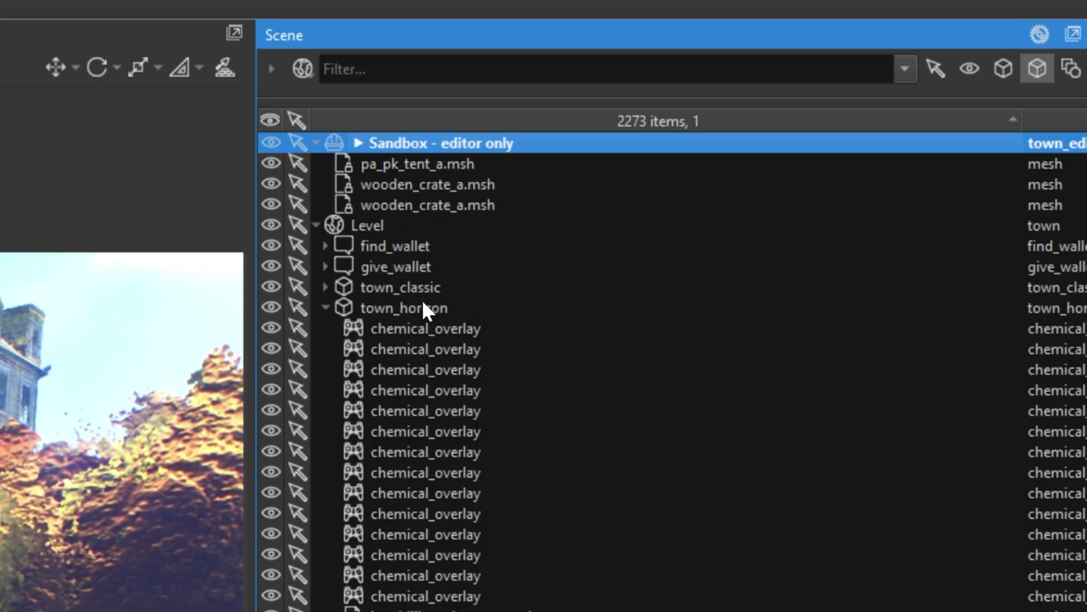
click(327, 307)
click(366, 225)
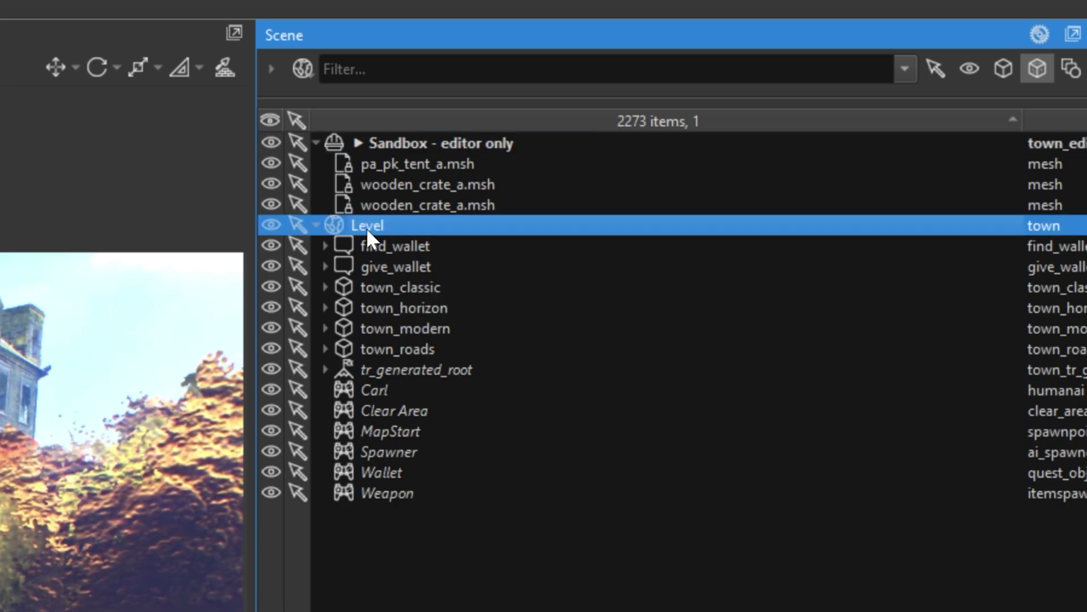
right_click(362, 226)
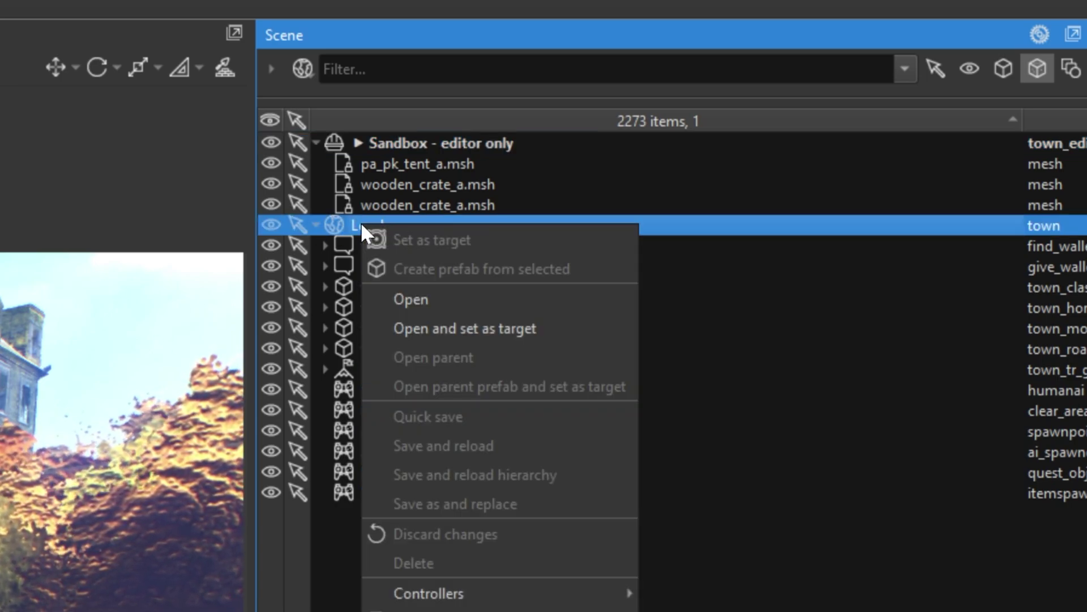
click(422, 298)
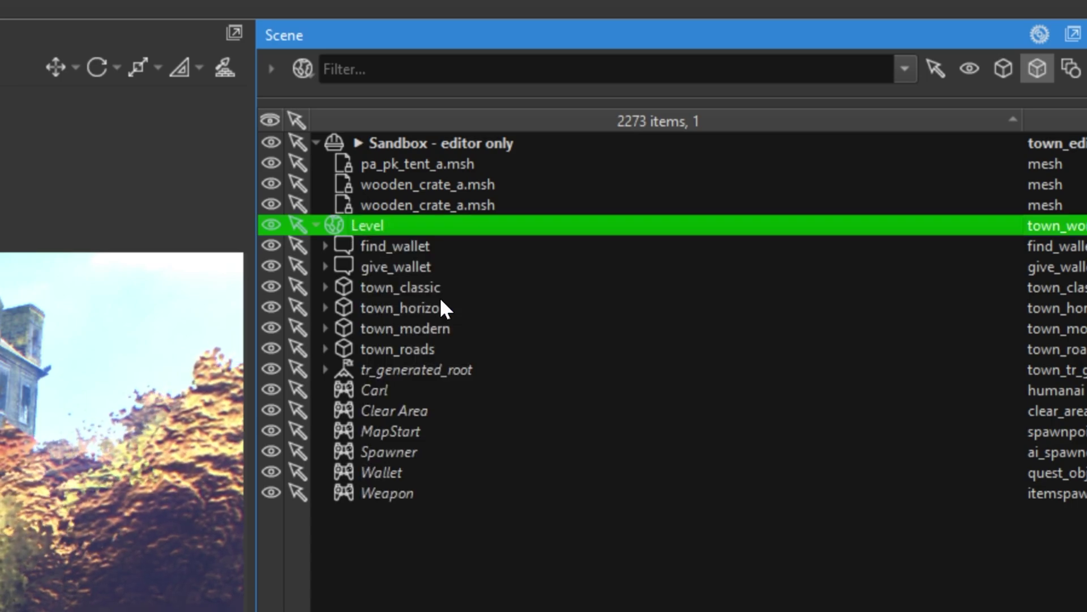
Select the tent and both wooden crates and move them into town_workcopy.
click(401, 205)
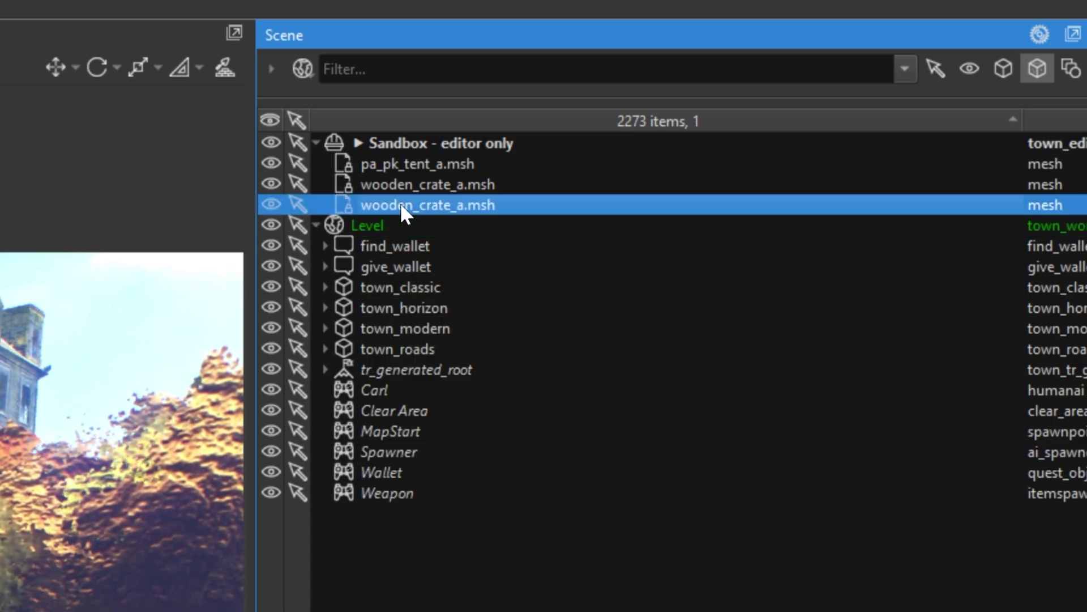
shift+click(385, 164)
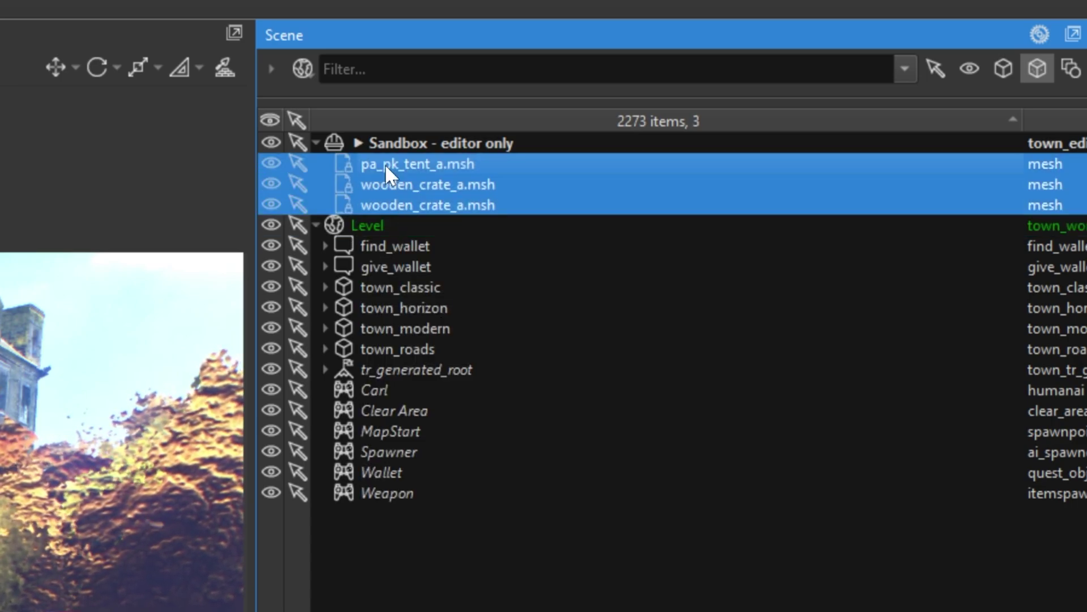
click(387, 203)
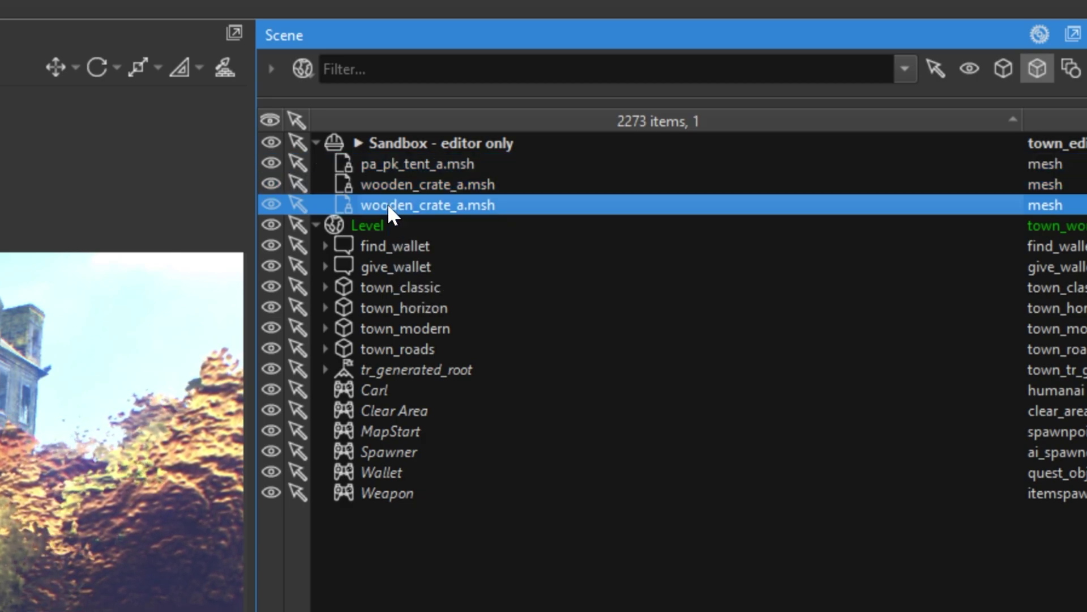
shift+click(388, 181)
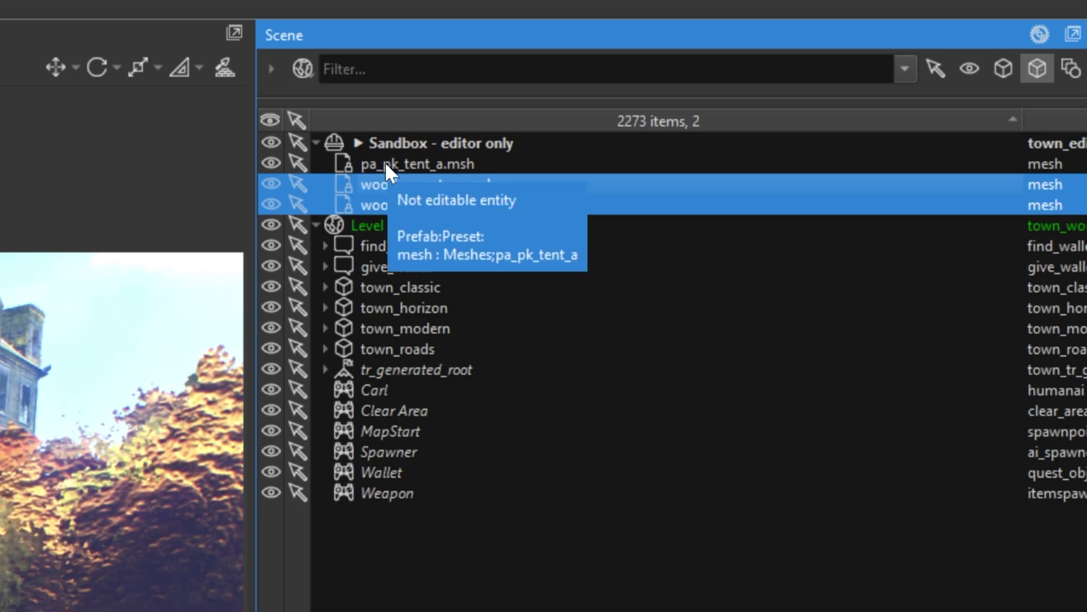
shift+click(385, 164)
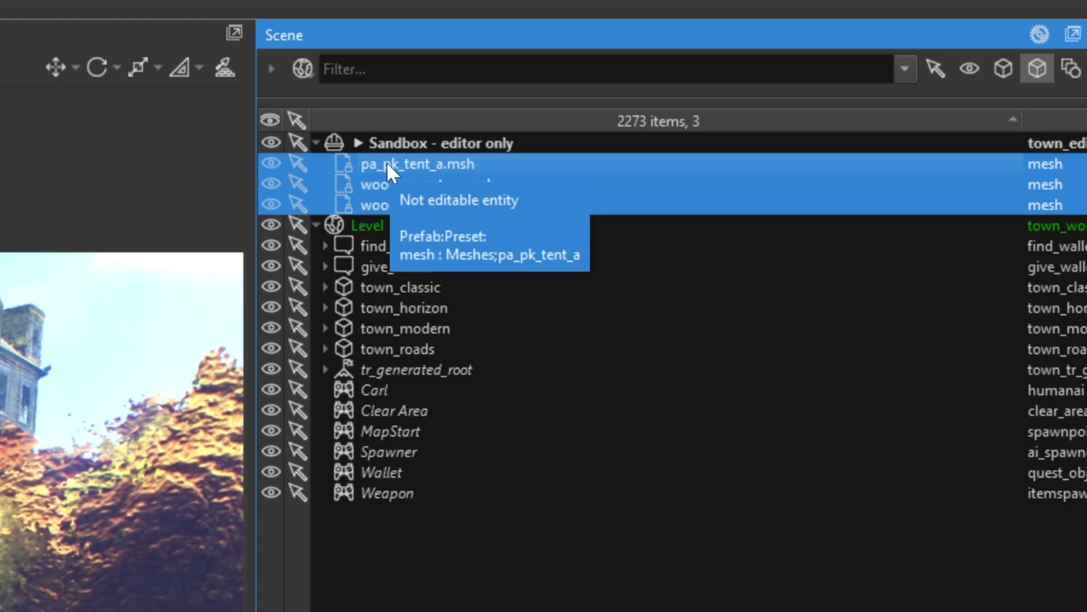
right_click(386, 161)
mouse_move(450, 611)
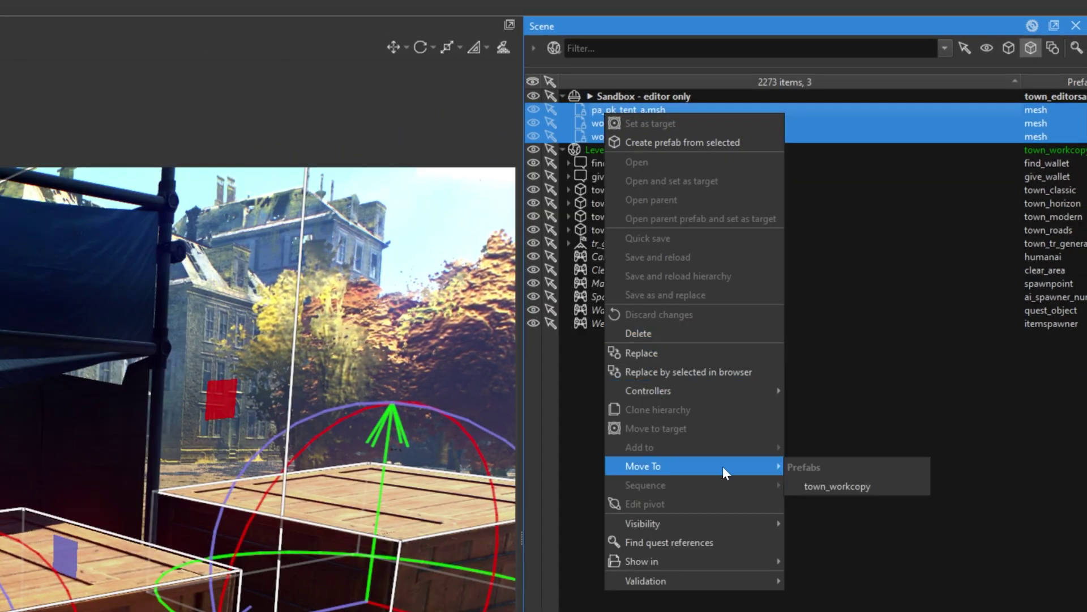
click(827, 488)
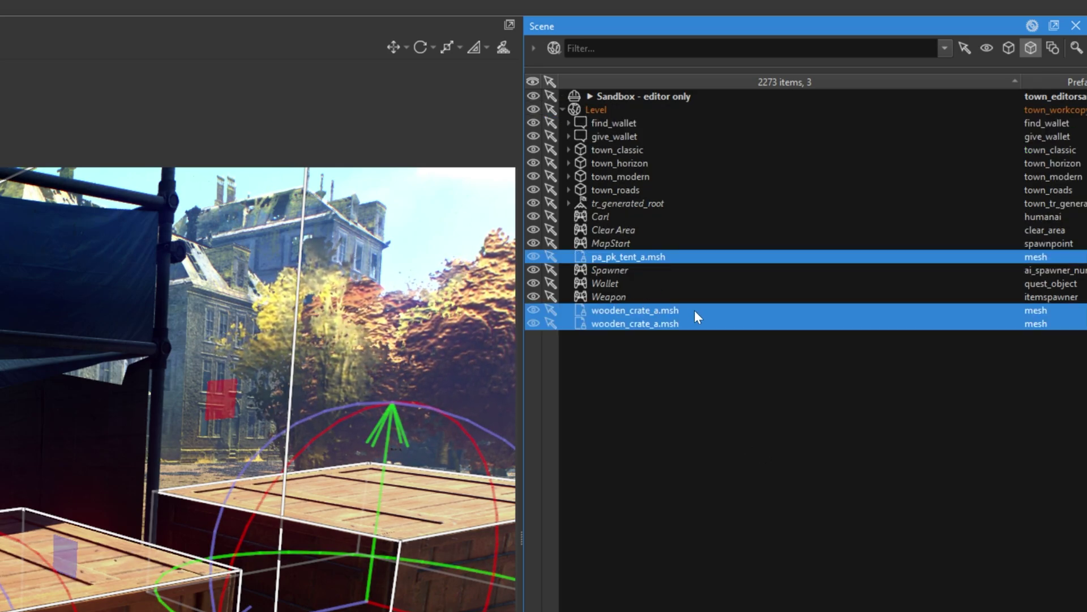
Drag the MapStart spawn point over to sit near the tent and crates.
click(612, 245)
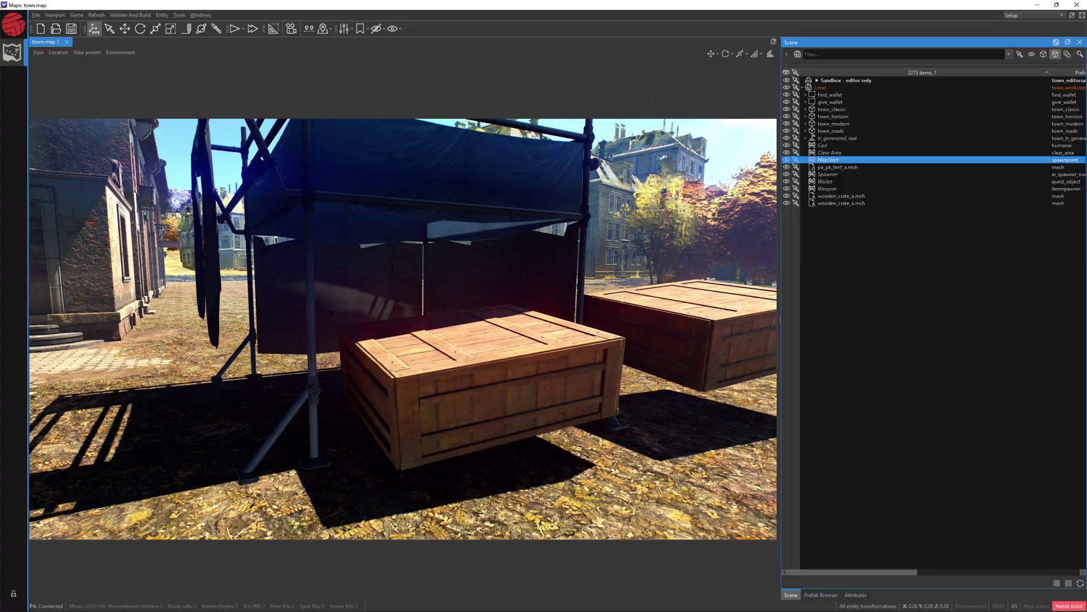
right_drag(597, 203, 598, 203)
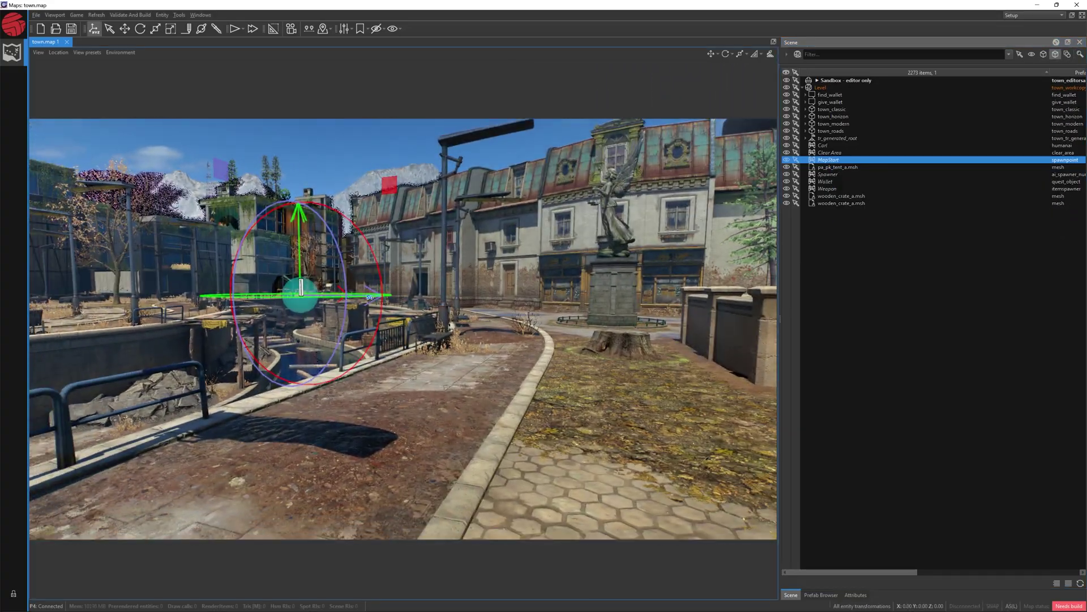
drag(301, 295, 733, 528)
right_drag(733, 528, 733, 528)
drag(169, 376, 387, 323)
right_drag(387, 324, 387, 324)
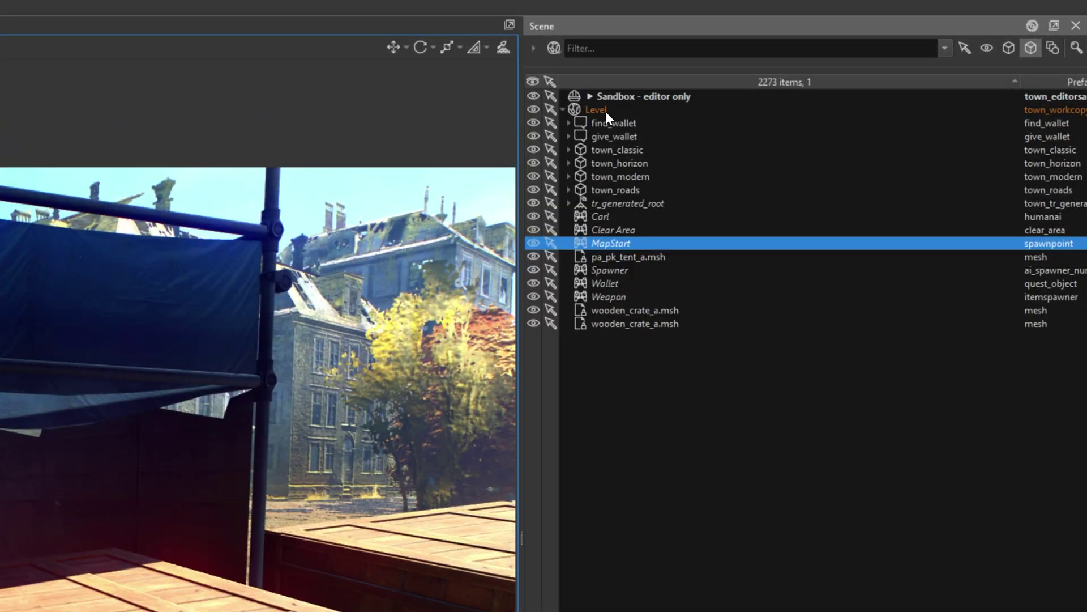
Save and reload the Level.
click(606, 111)
right_click(606, 111)
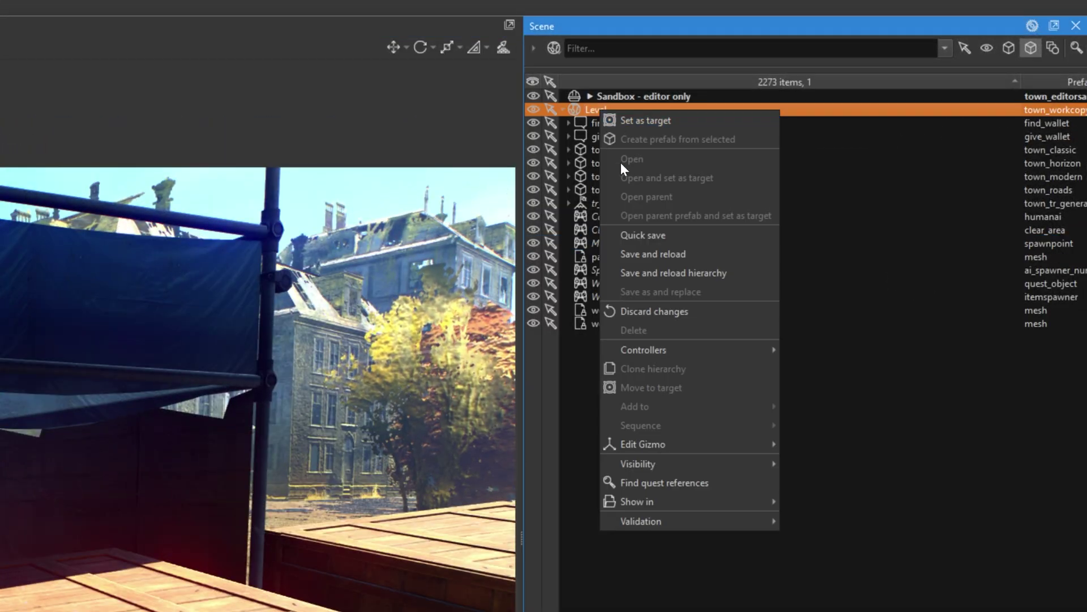
click(650, 250)
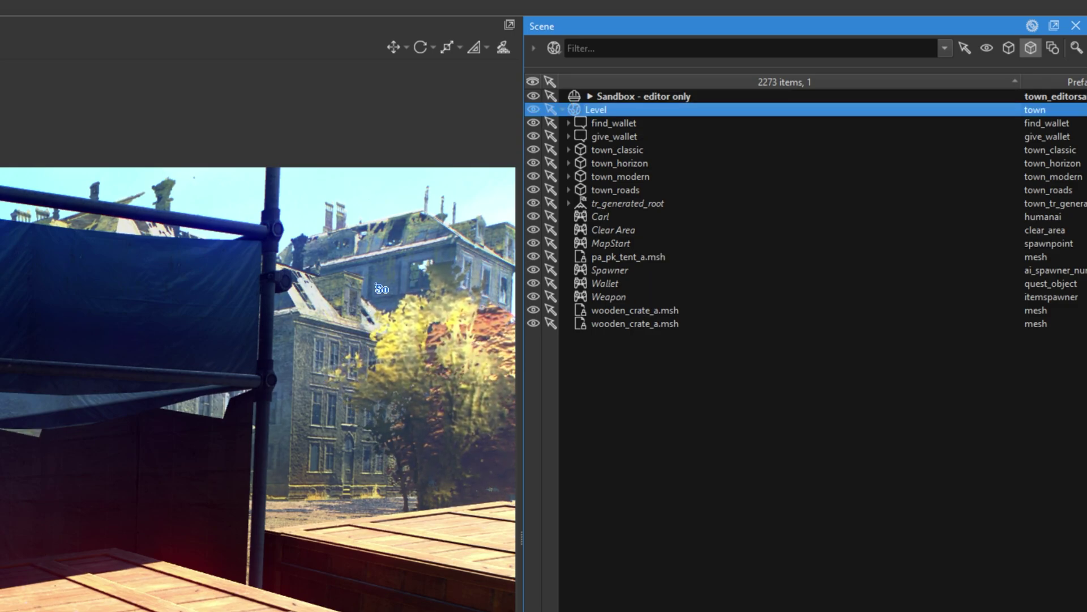
Check the two crates, the tent and the town_classic group in the Scene list.
click(616, 326)
click(627, 310)
click(629, 258)
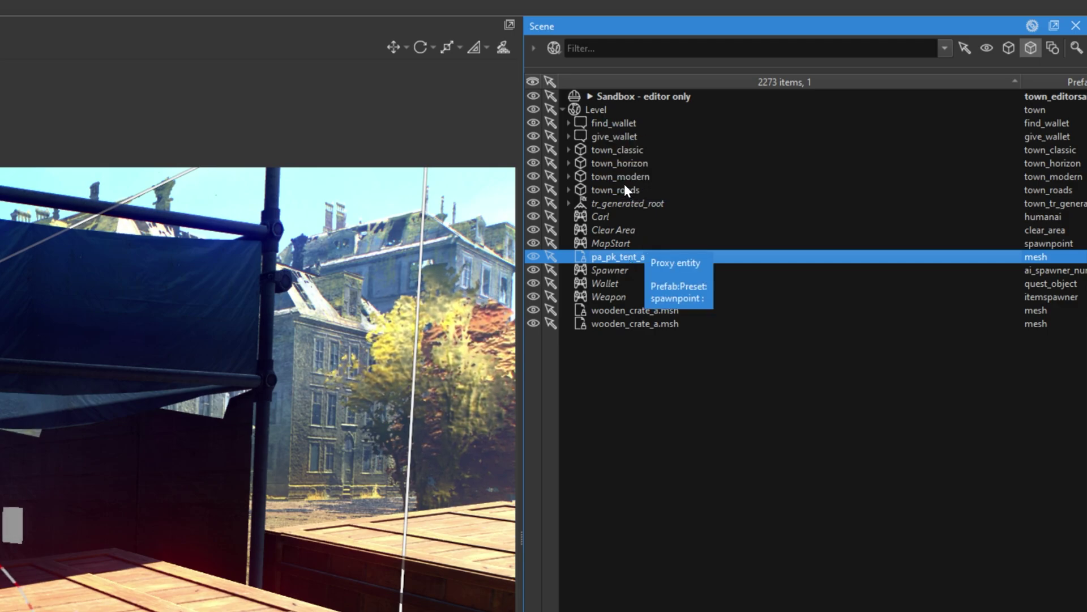
click(618, 150)
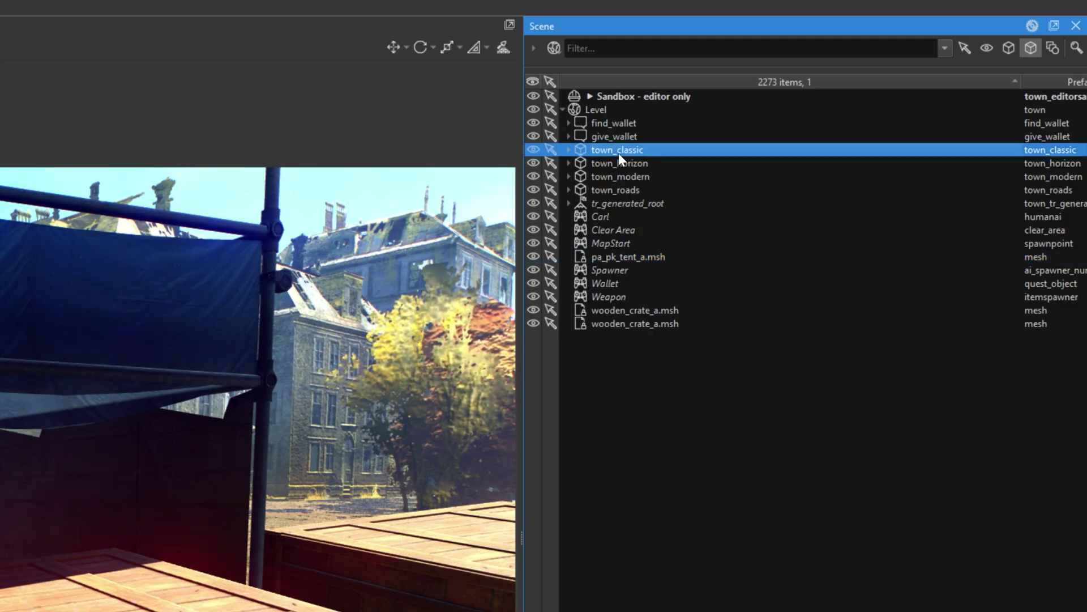
click(569, 151)
click(569, 150)
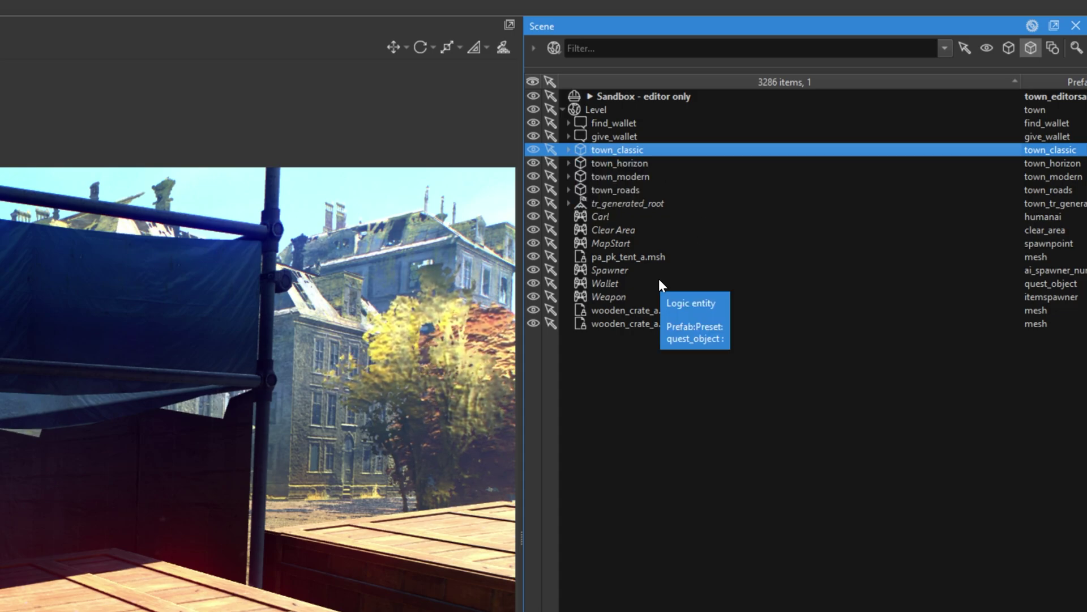
Open the Level and select both wooden crates and the tent.
right_click(602, 111)
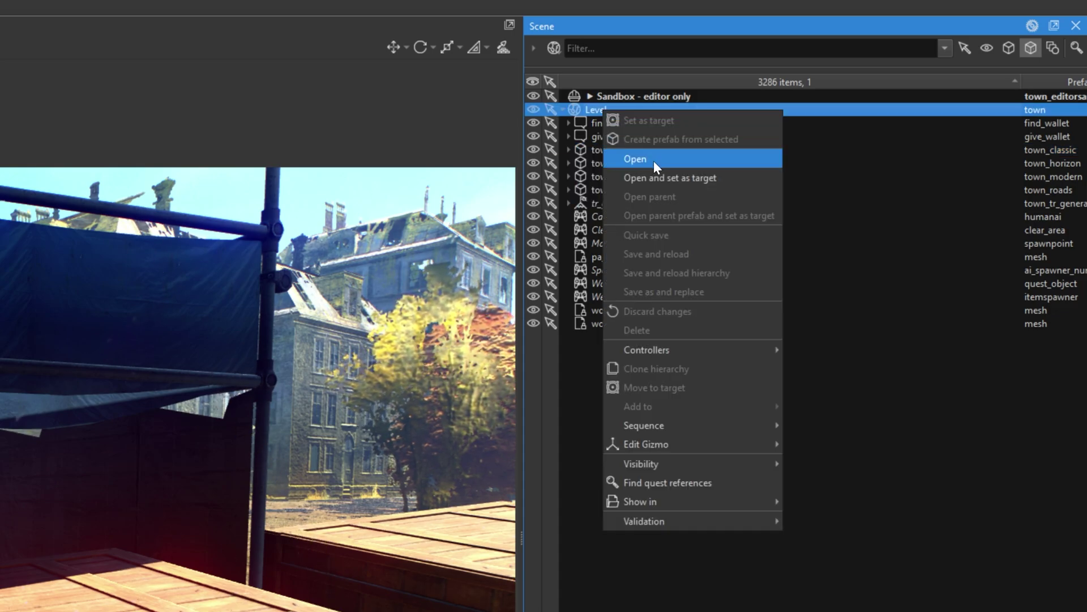
click(651, 159)
click(617, 324)
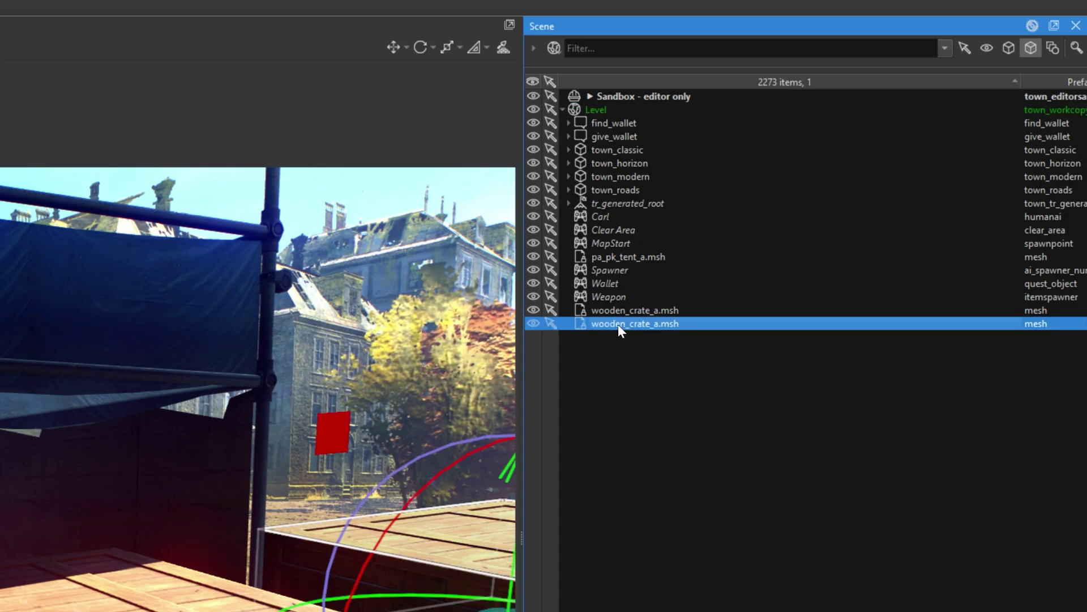
ctrl+click(619, 310)
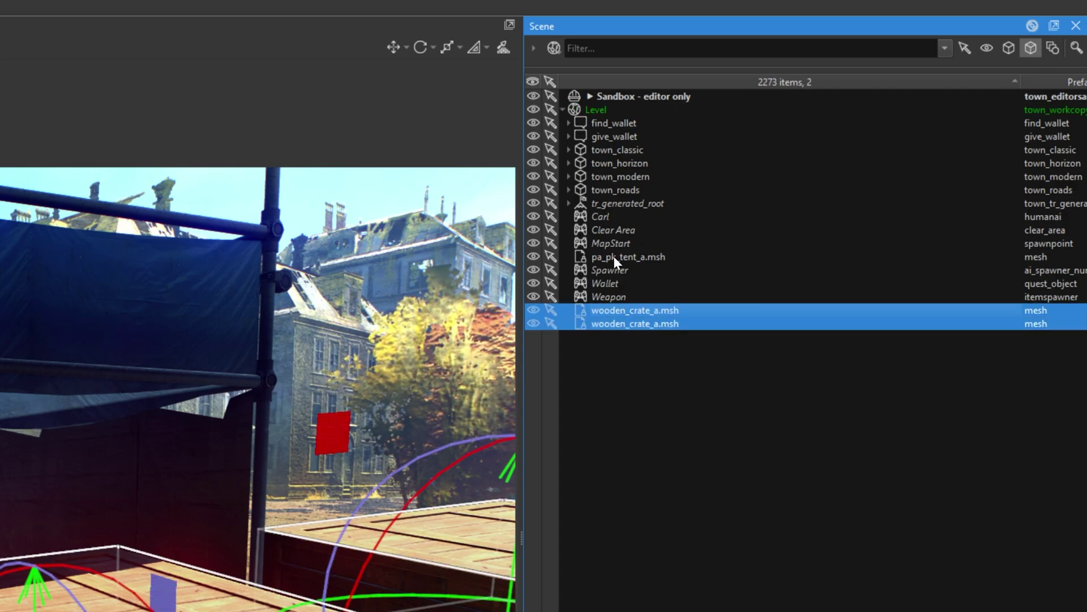
ctrl+click(615, 256)
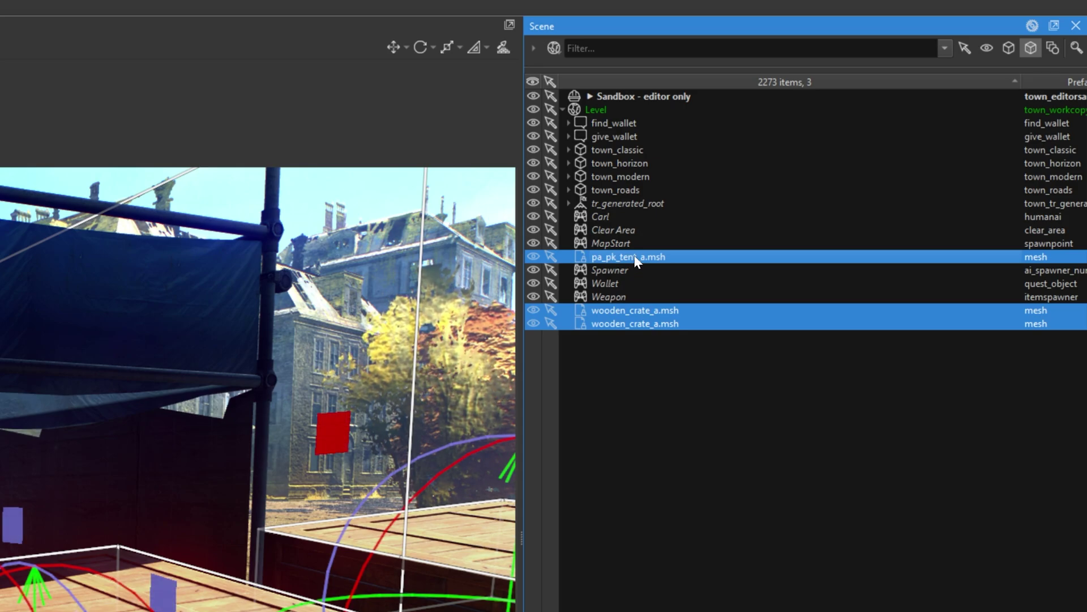
Create a prefab from the selected meshes, naming it pk_outpost_tut.
right_click(634, 256)
click(689, 285)
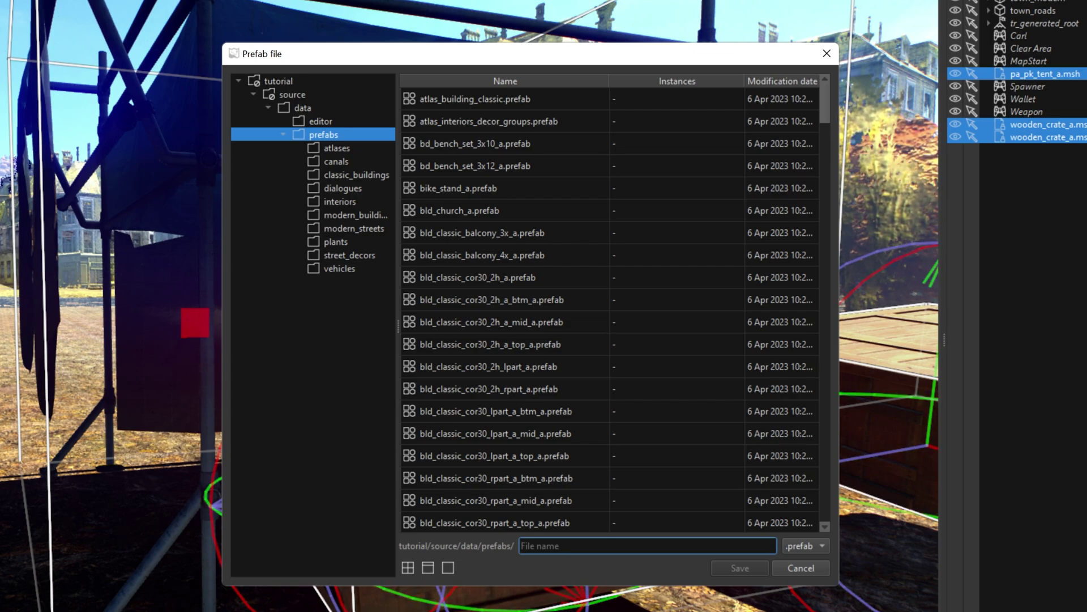
text(k_outpost_tut)
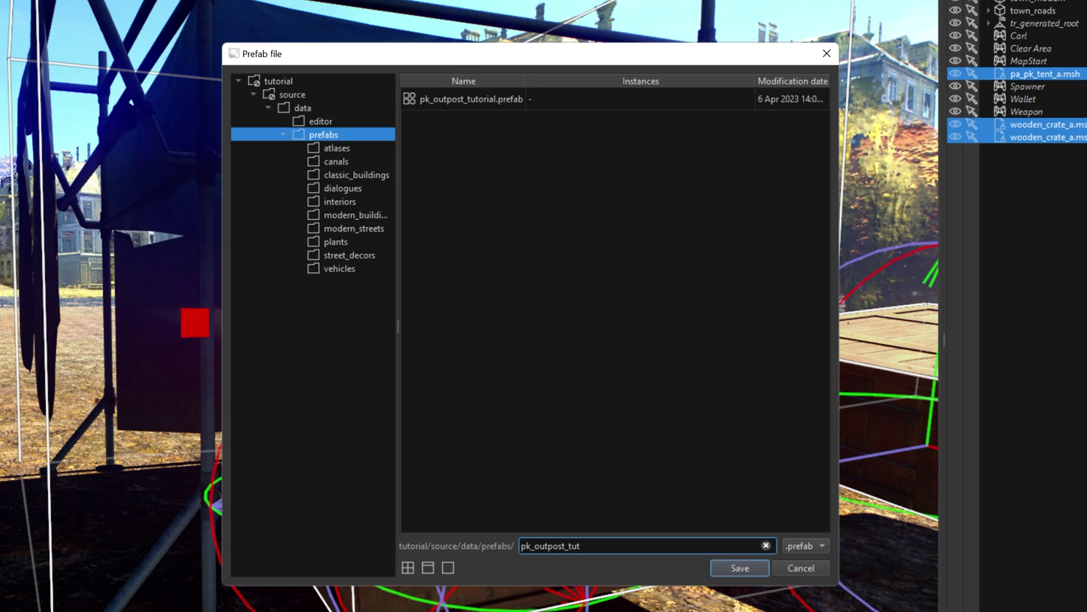
Save the pk_outpost_tut prefab, expand its three meshes, and save and reload the Level.
click(733, 569)
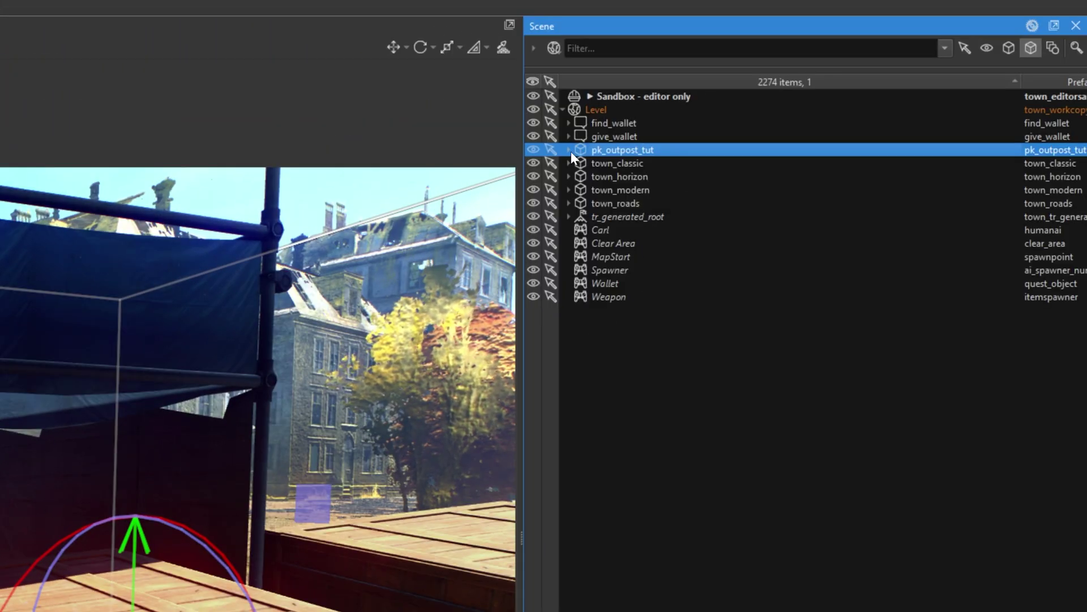
click(686, 99)
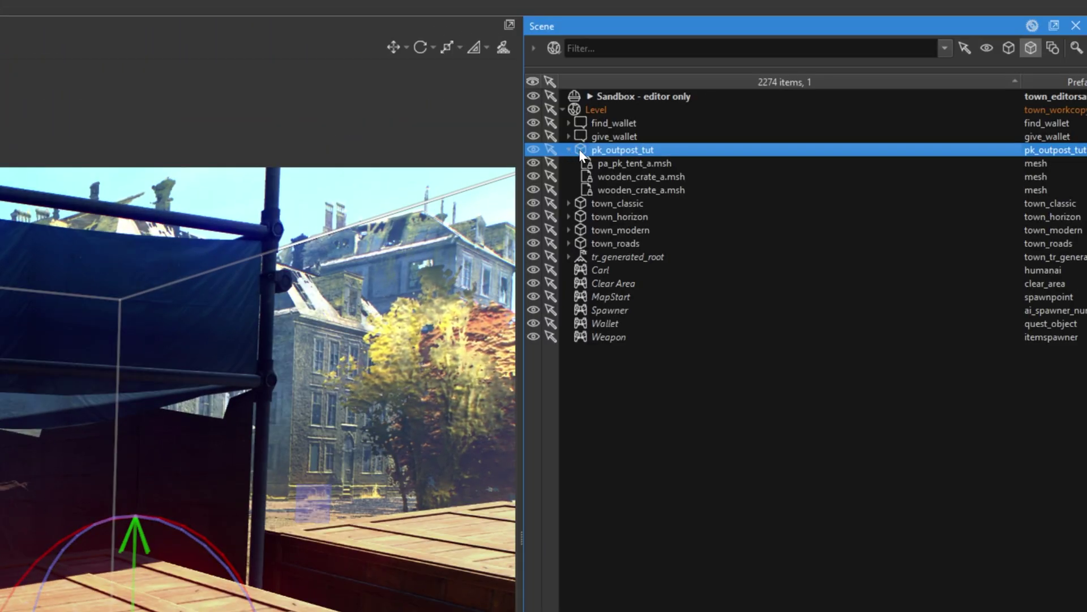
click(602, 111)
right_click(607, 110)
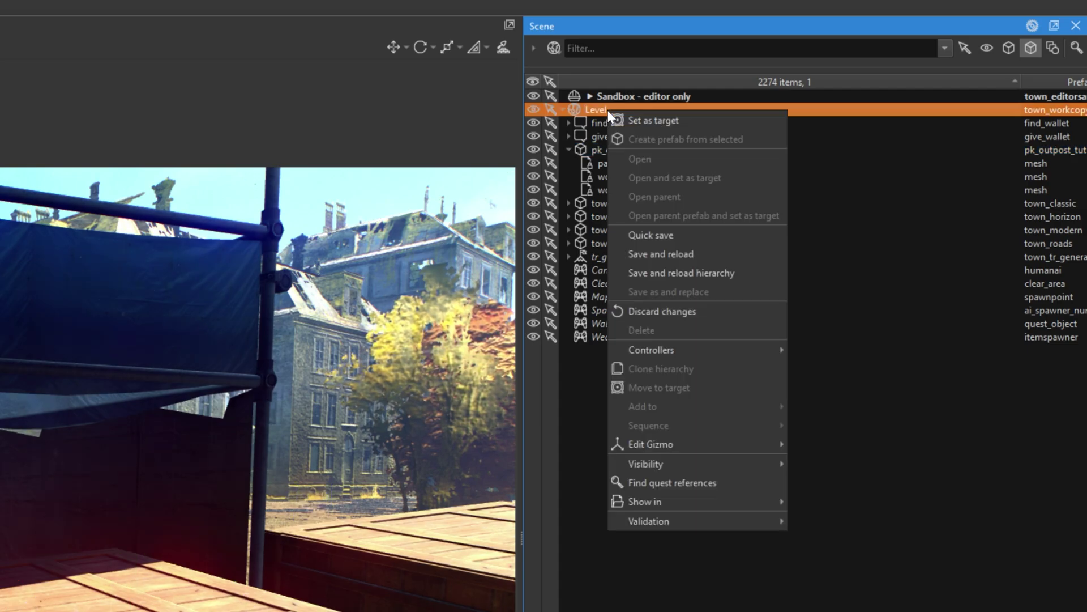
click(675, 253)
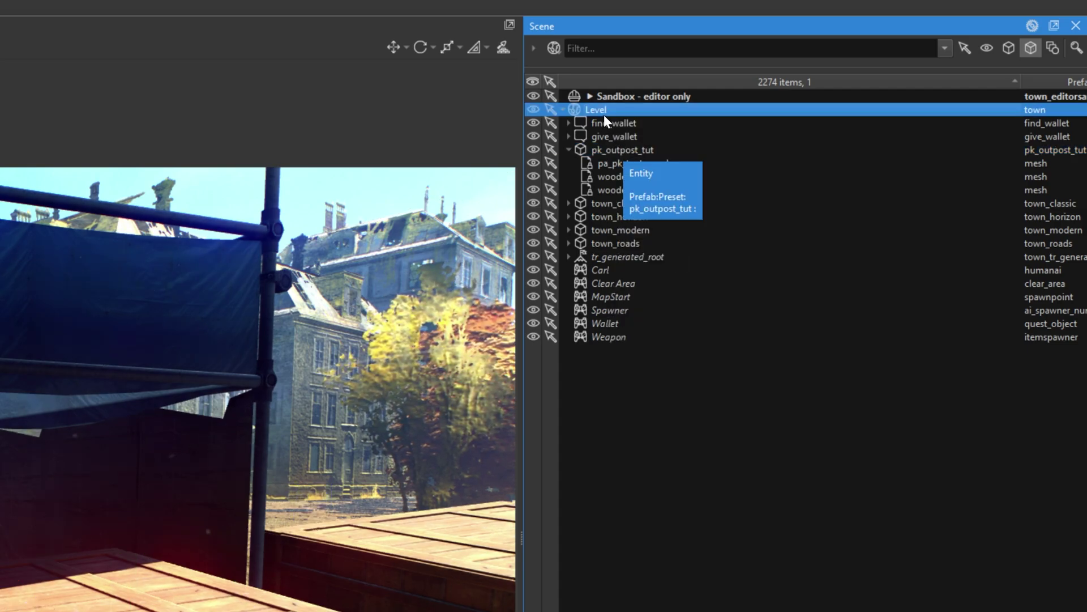
Bring up the pk_outpost_tut prefab's options to open it and set it as target.
click(625, 163)
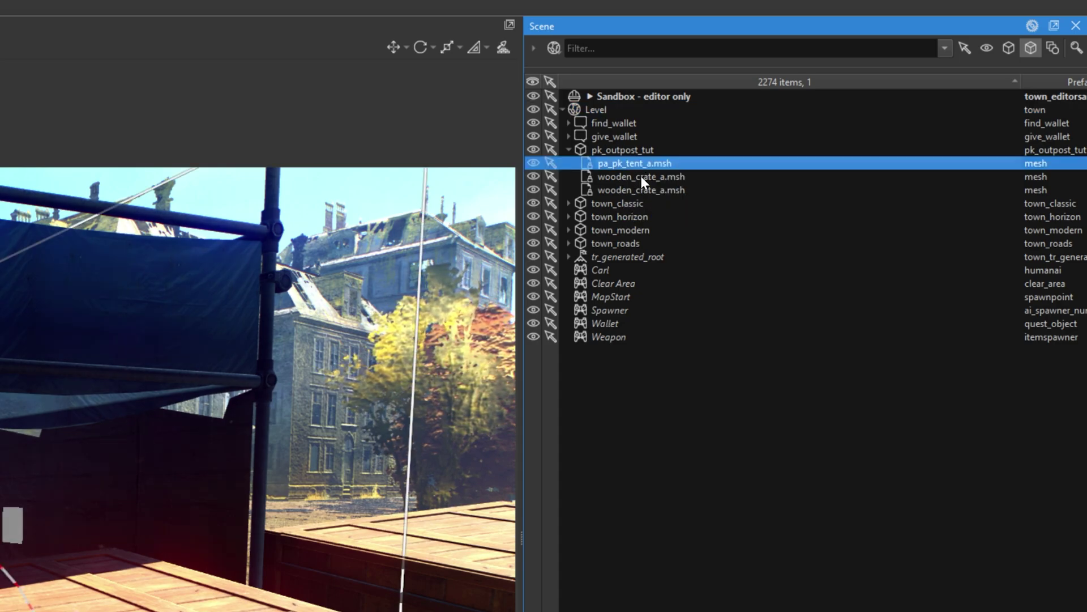
click(628, 149)
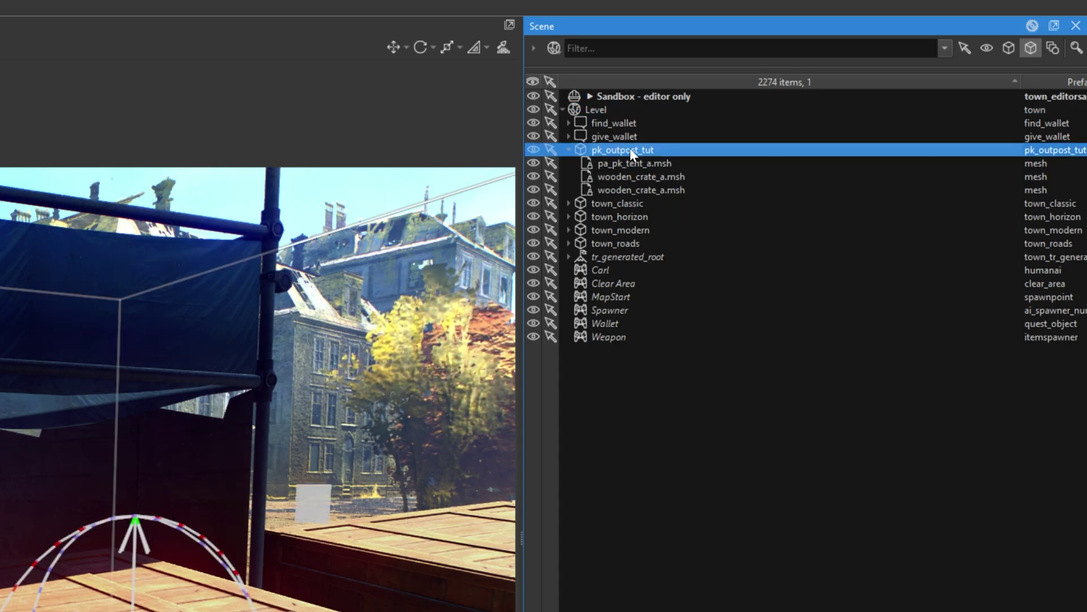
right_click(630, 148)
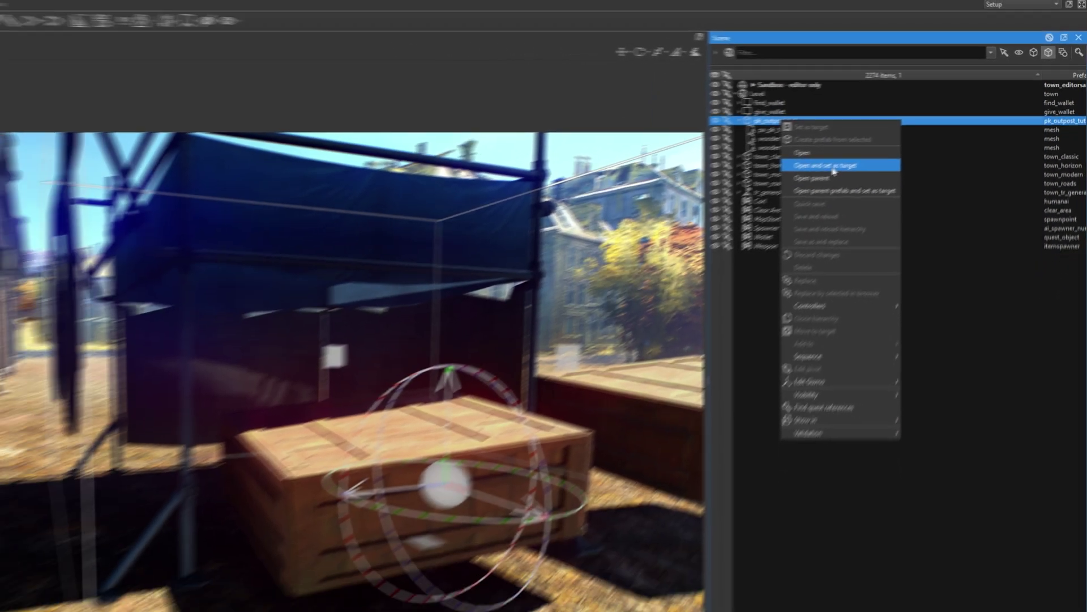
Open pk_outpost_tut for editing and place a wooden_crate_a.msh crate in front of the tent scaffold.
click(697, 217)
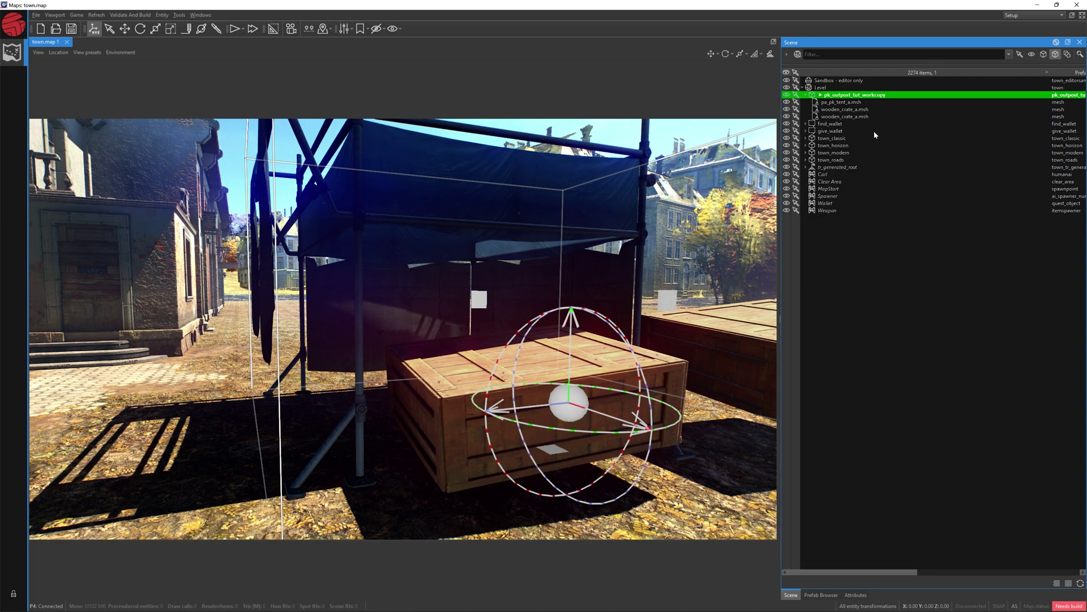
click(822, 594)
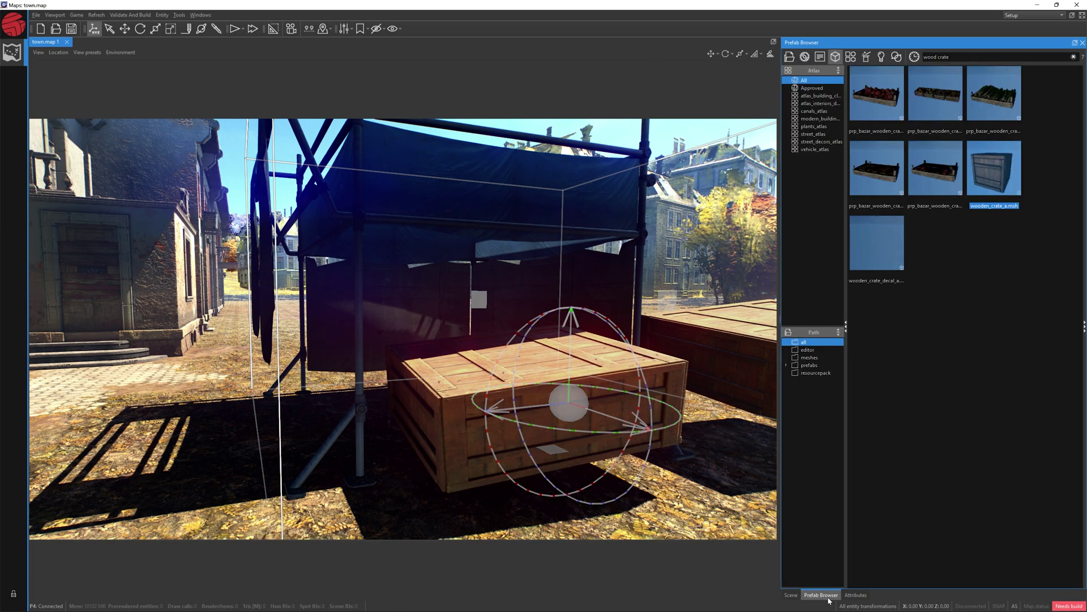
click(994, 167)
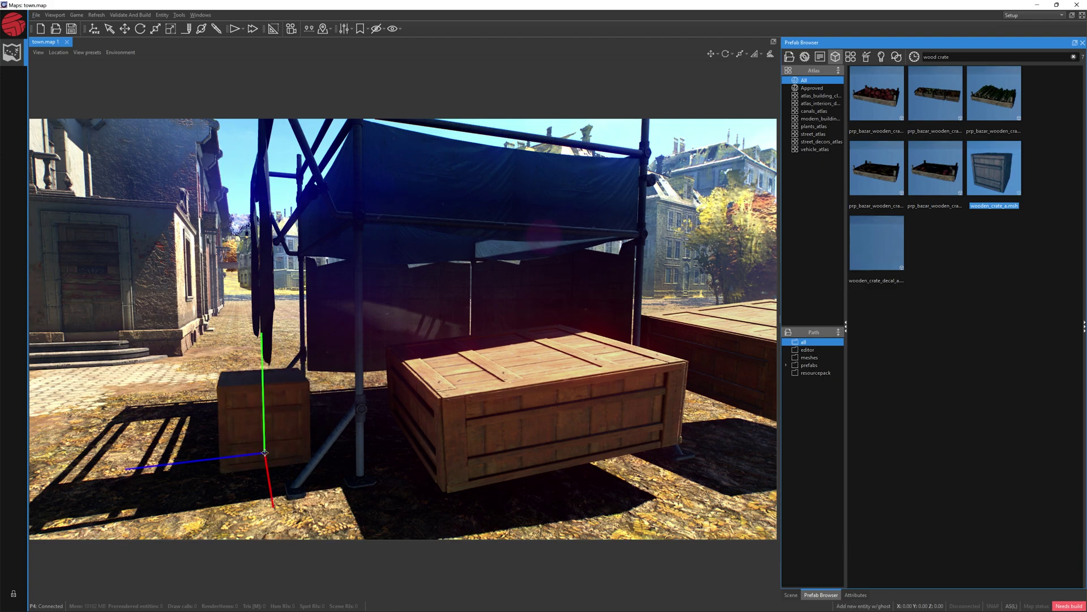
click(264, 447)
Return to the Select tool and select the pk_outpost_tut working copy in the Scene hierarchy.
click(93, 29)
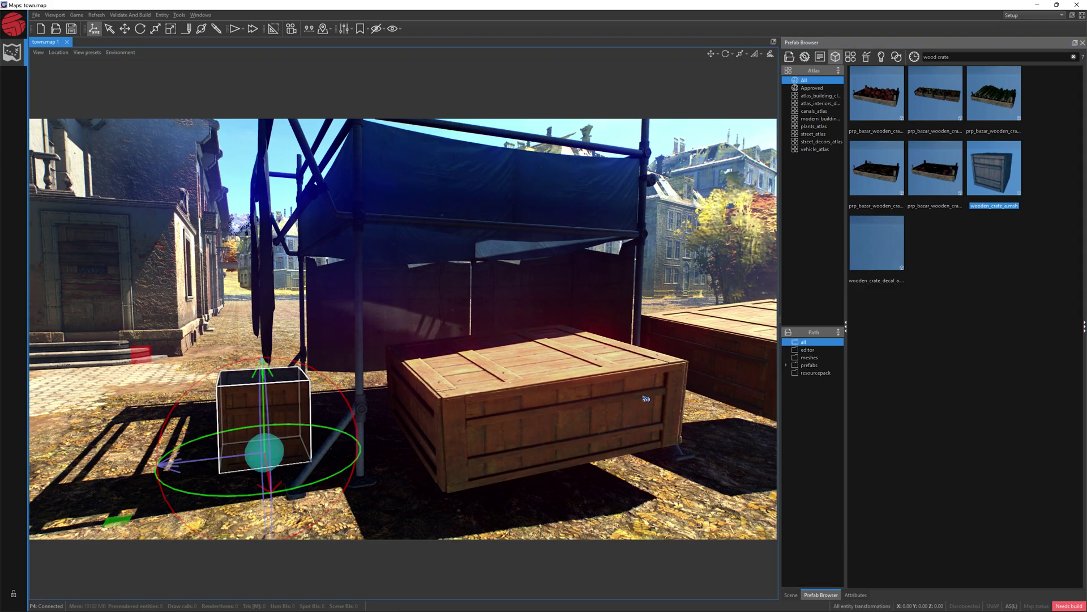
click(790, 594)
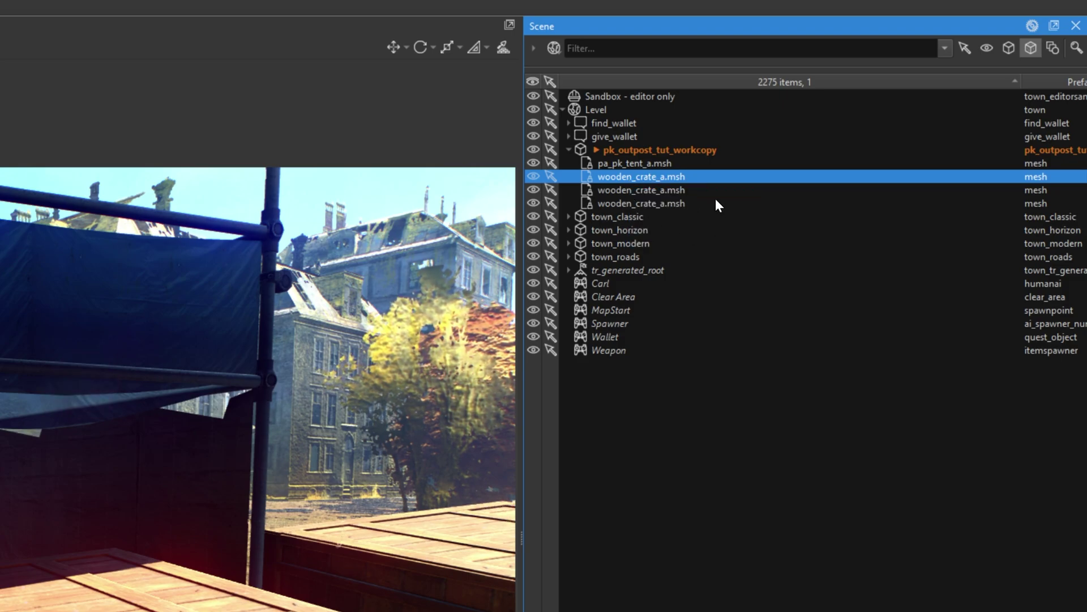
click(627, 150)
Select the three wooden_crate_a crates and turn them into a new prefab named pk_outpost_crate.
right_click(637, 149)
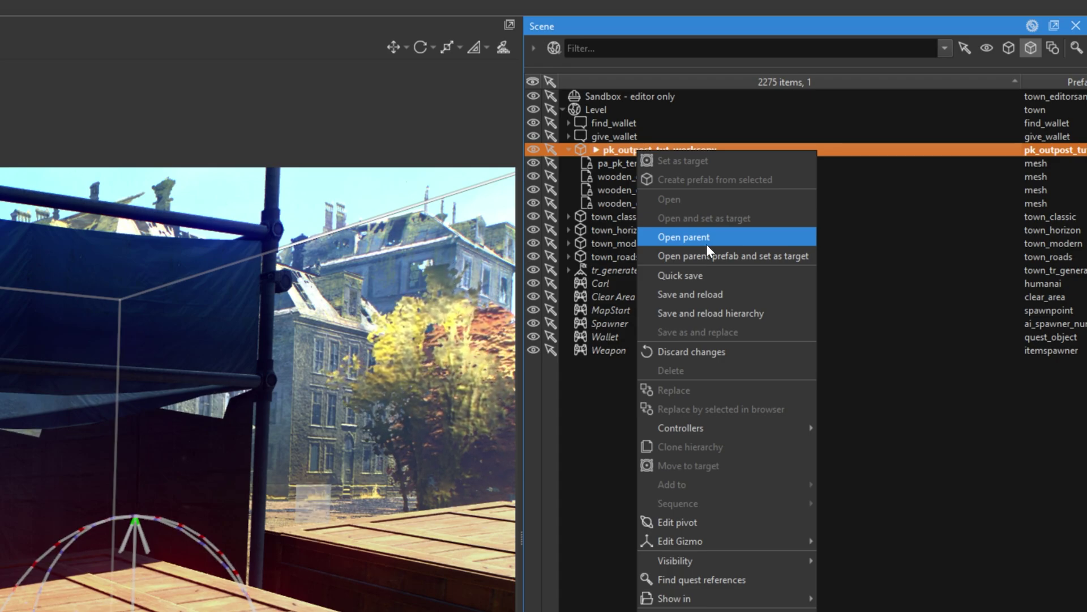
click(611, 175)
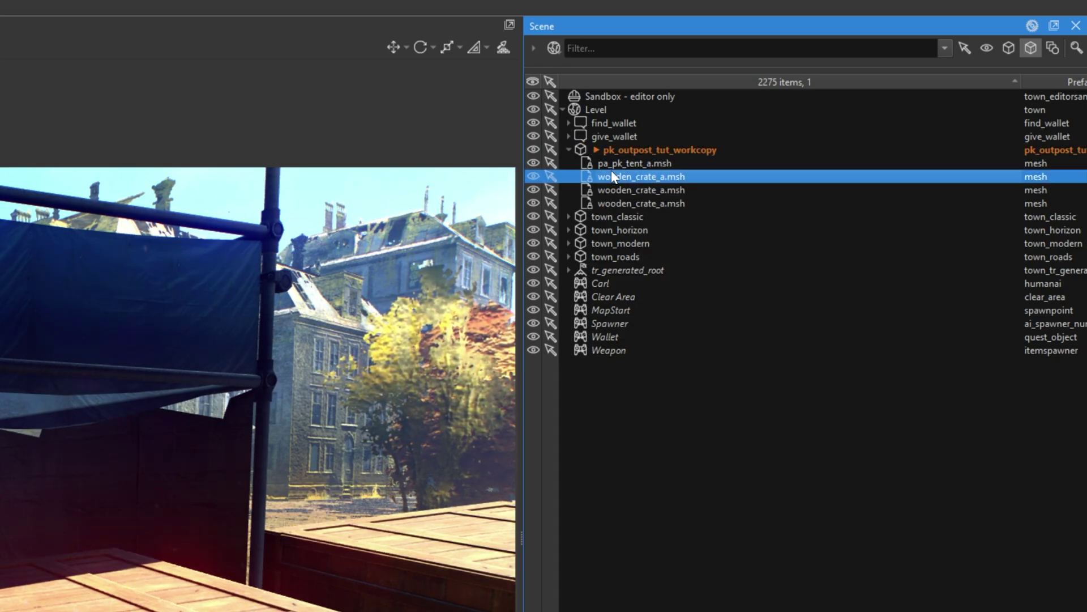
shift+click(621, 202)
right_click(620, 200)
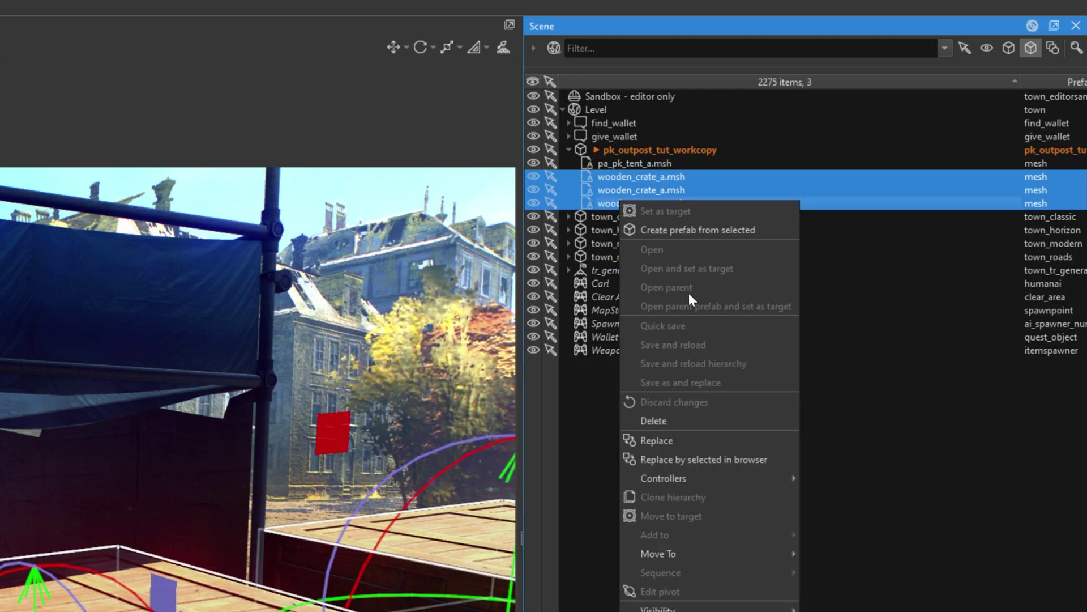
click(665, 233)
text(p)
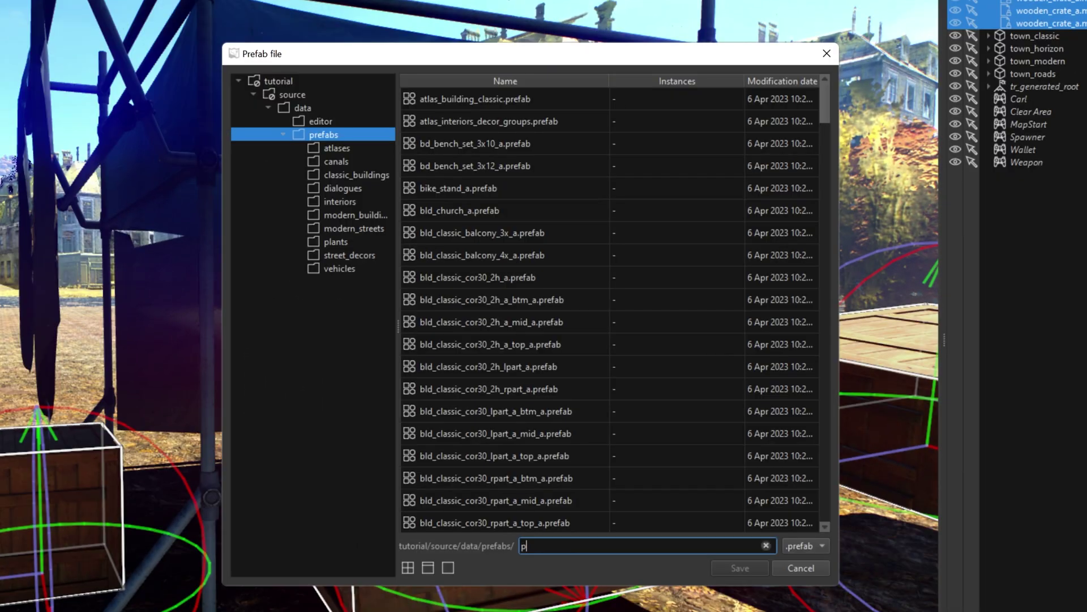
text(k_outpost_c)
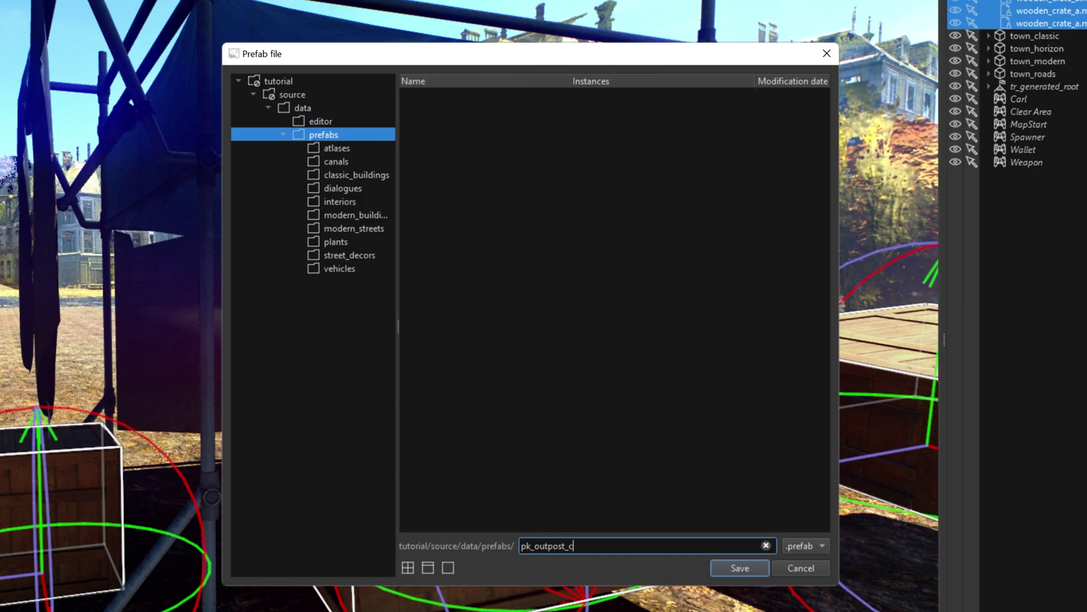
text(rates)
key(Return)
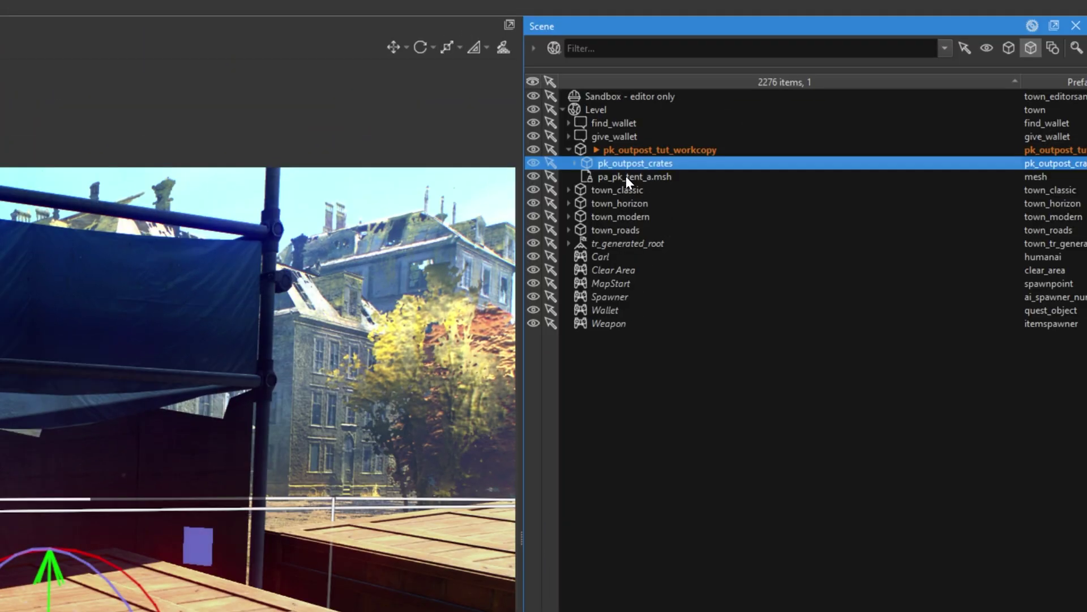
Check the tent, outpost working copy and nested pk_outpost_crates entries in the hierarchy.
click(627, 176)
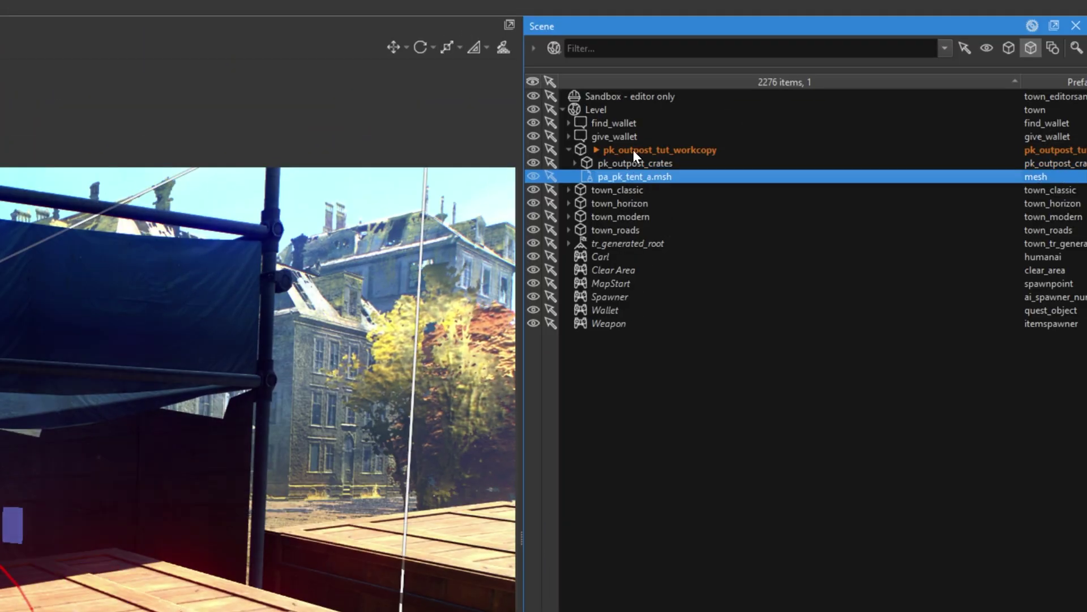
click(633, 149)
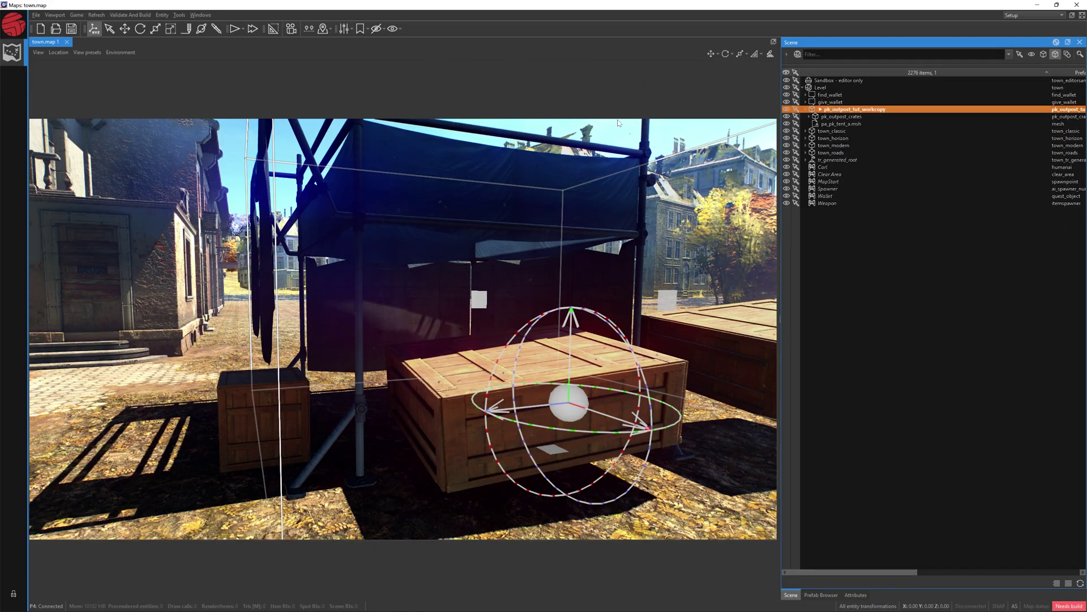
click(840, 118)
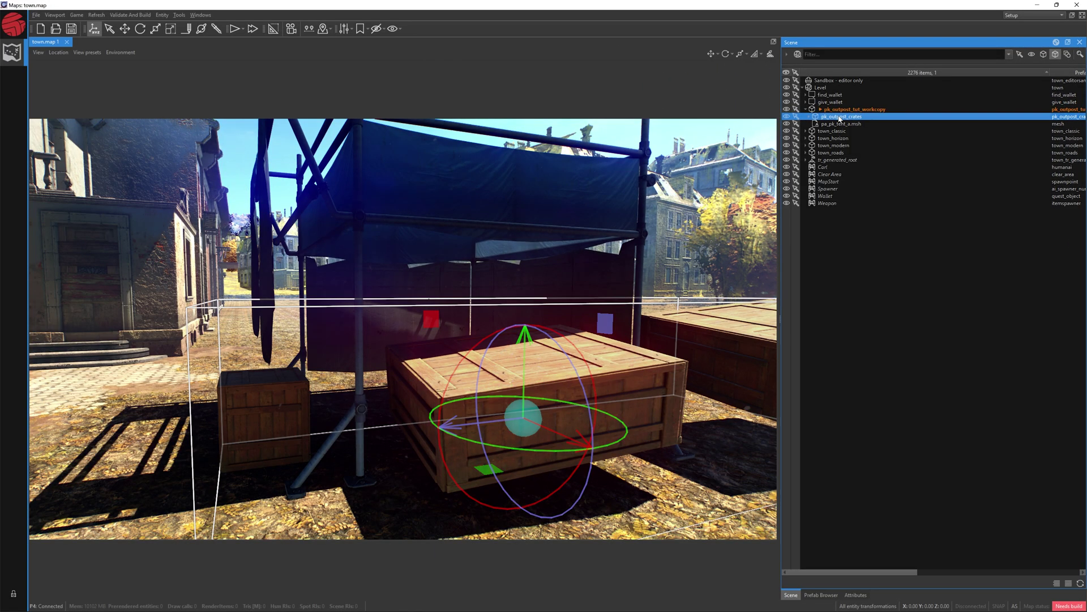
click(834, 124)
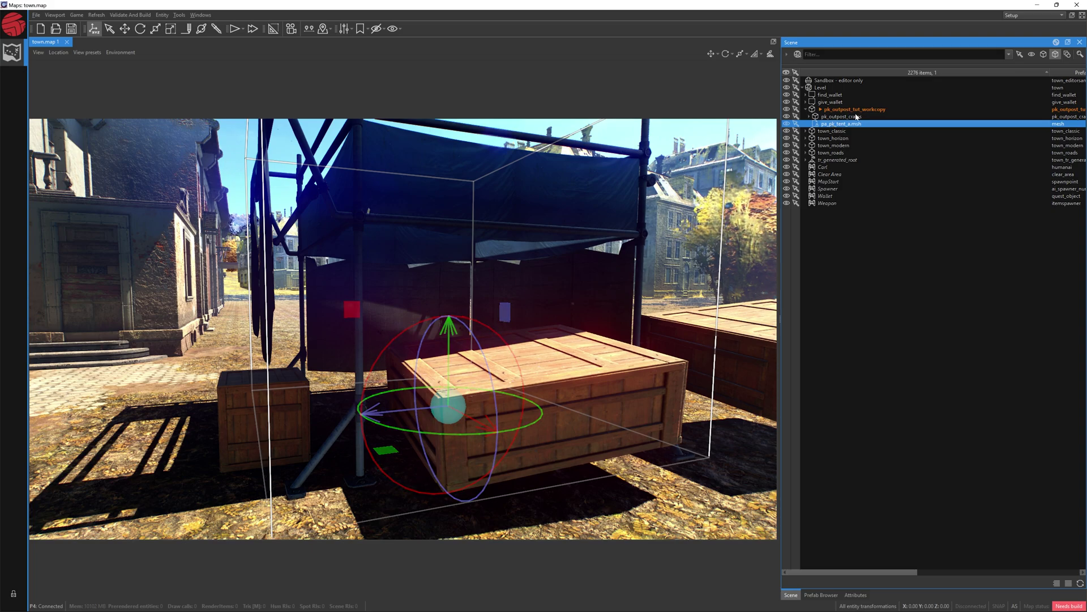
Save and reload the pk_outpost_tut working copy, then select the saved prefab.
right_click(853, 111)
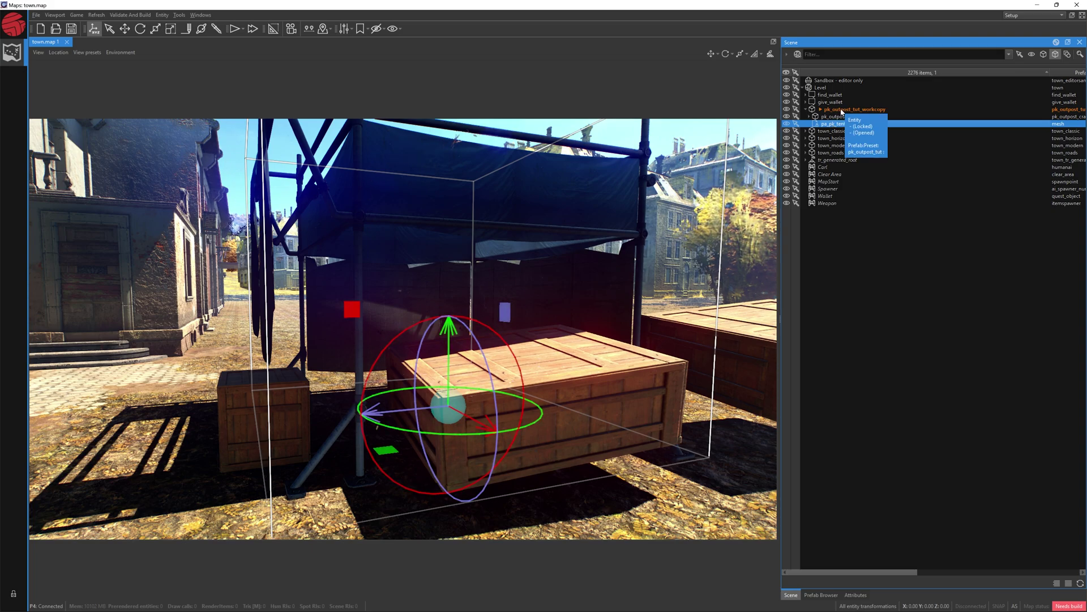
click(842, 110)
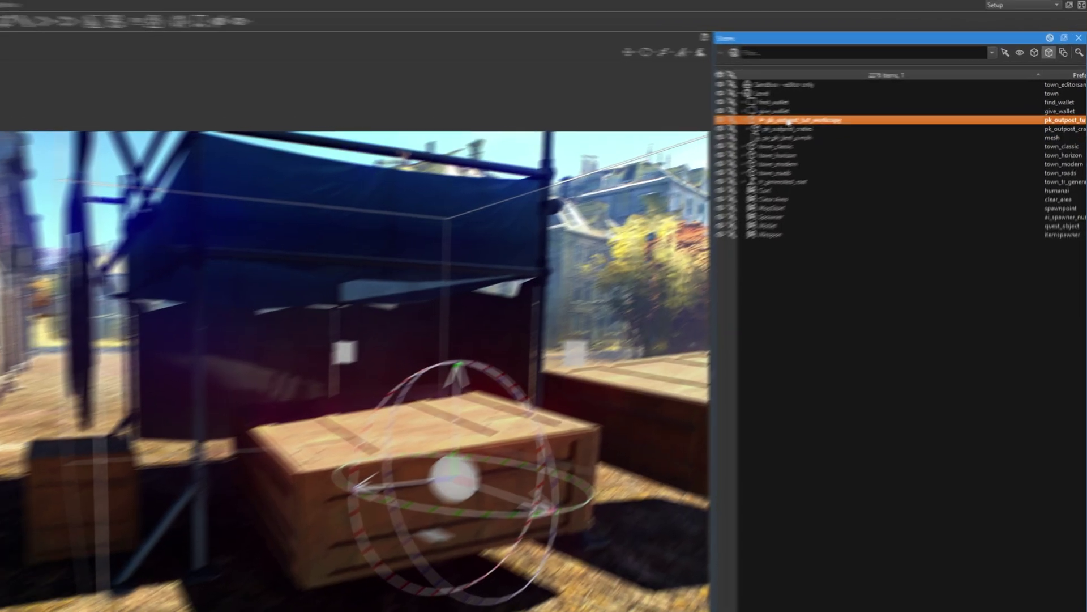
right_click(784, 118)
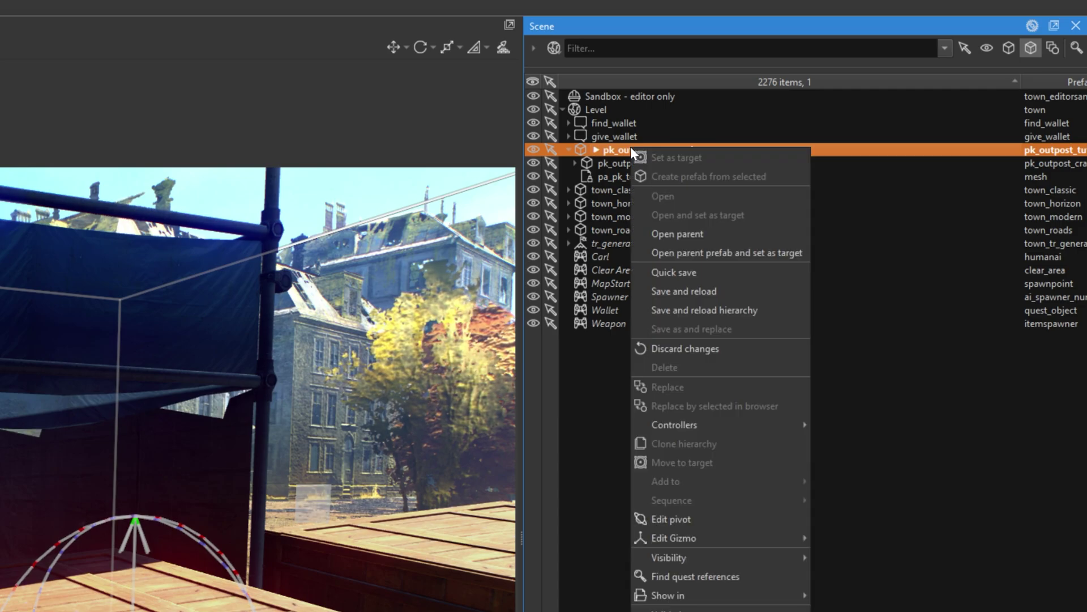
click(681, 290)
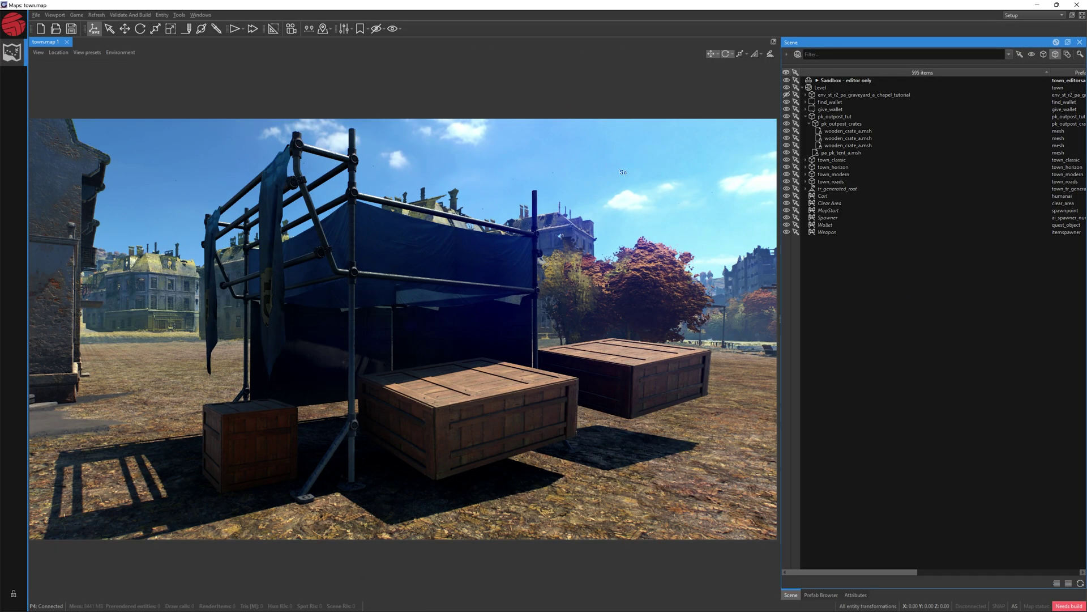
click(843, 117)
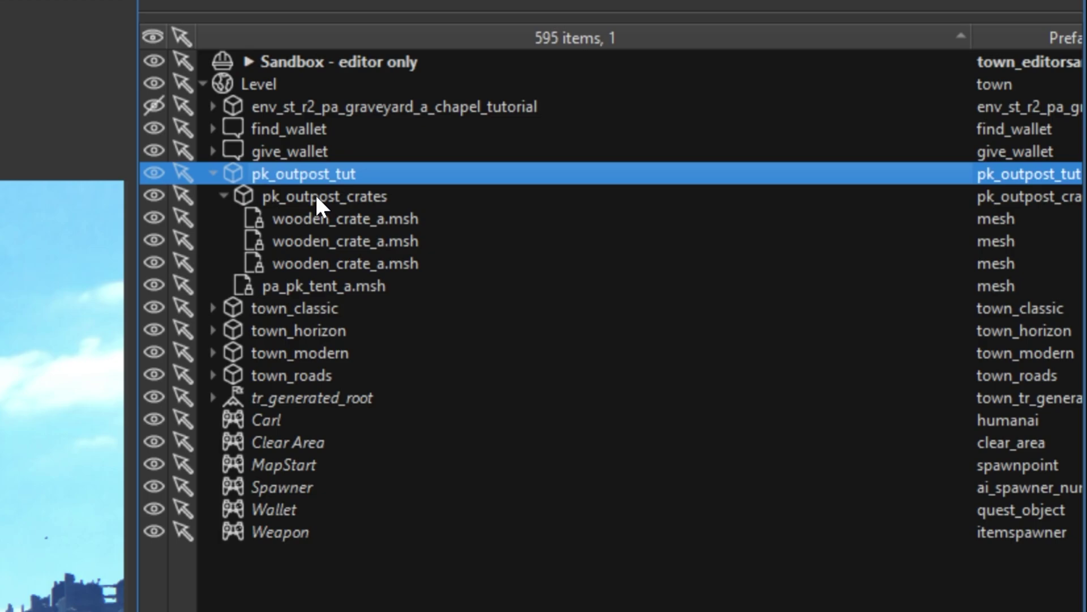
Filter the prefab list for 'pk outpost_tut', cancel the placement ghost, and launch the in-game test, saving progress.
click(315, 195)
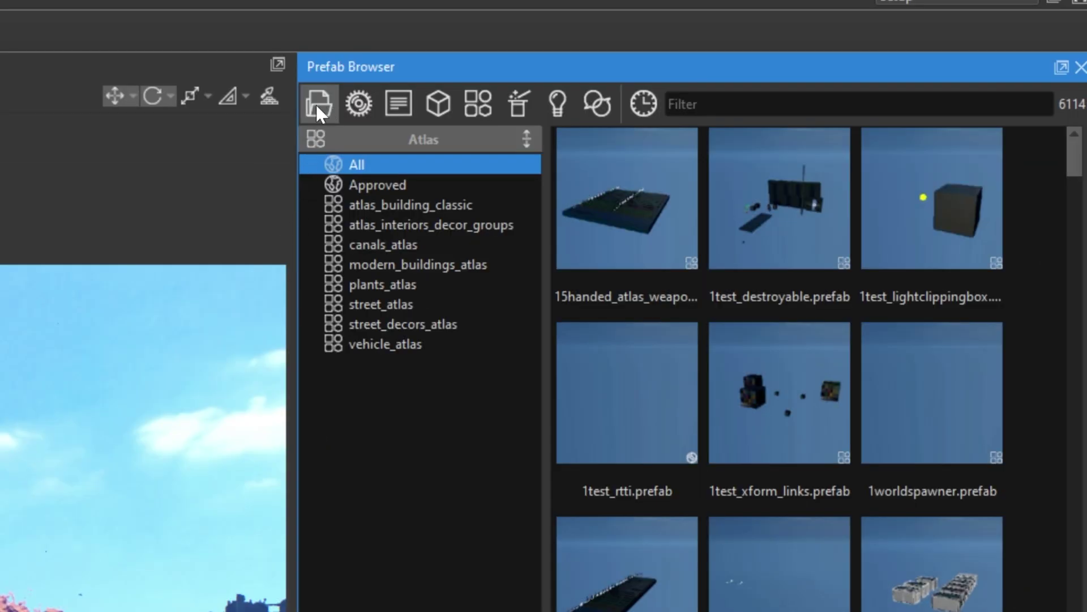
click(705, 97)
text(pk o)
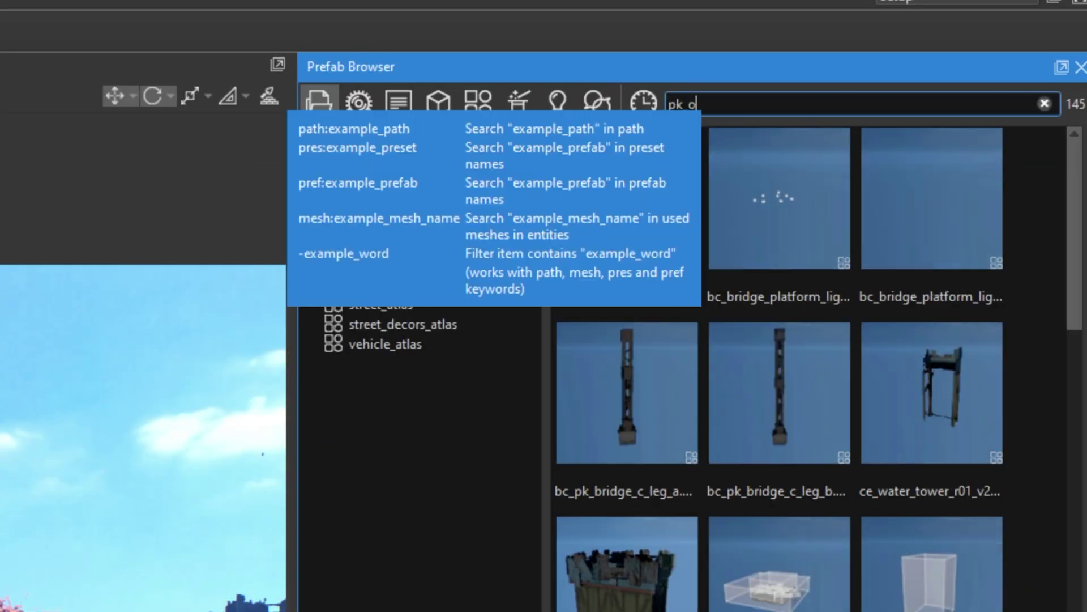
text(utpost_tut)
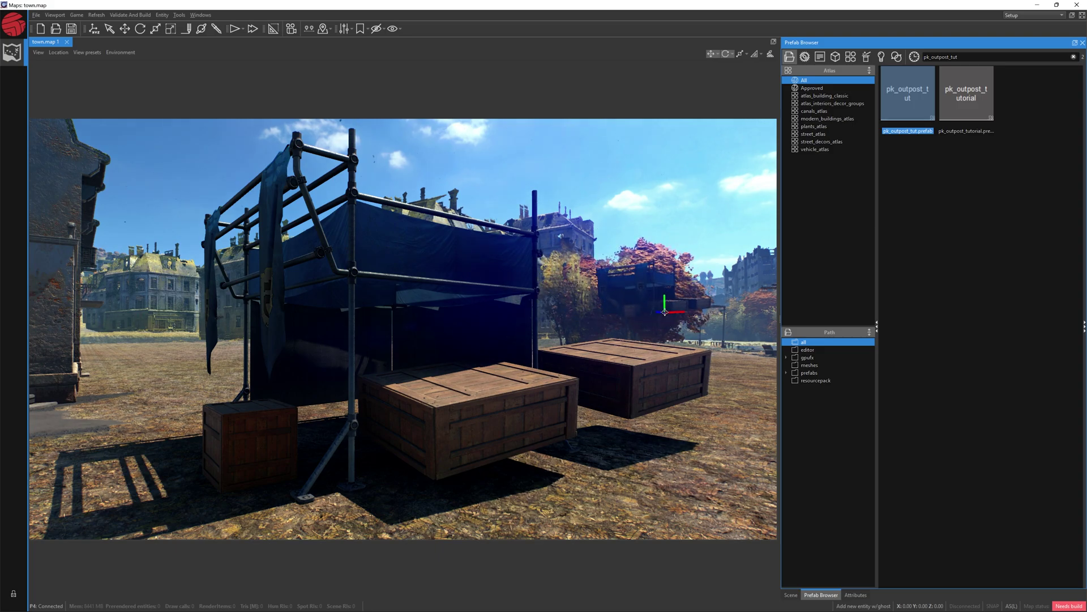
key(Escape)
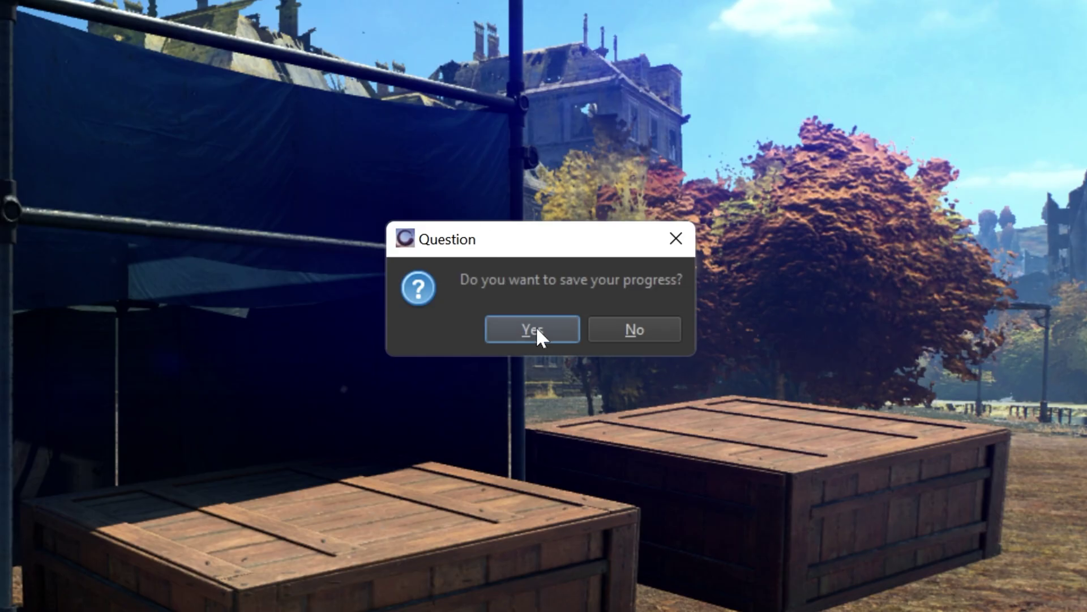
click(532, 328)
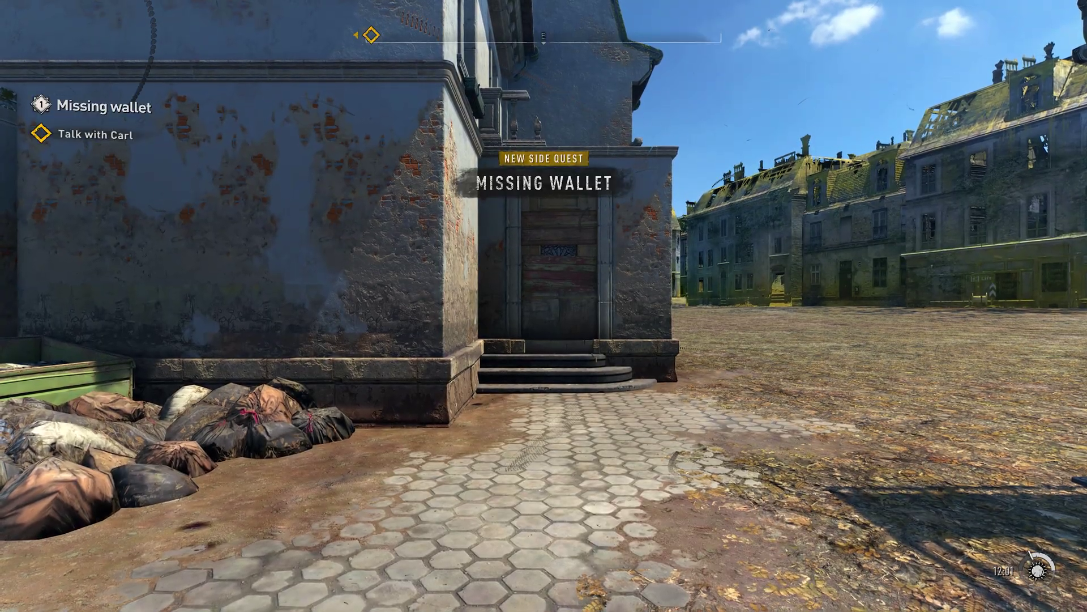